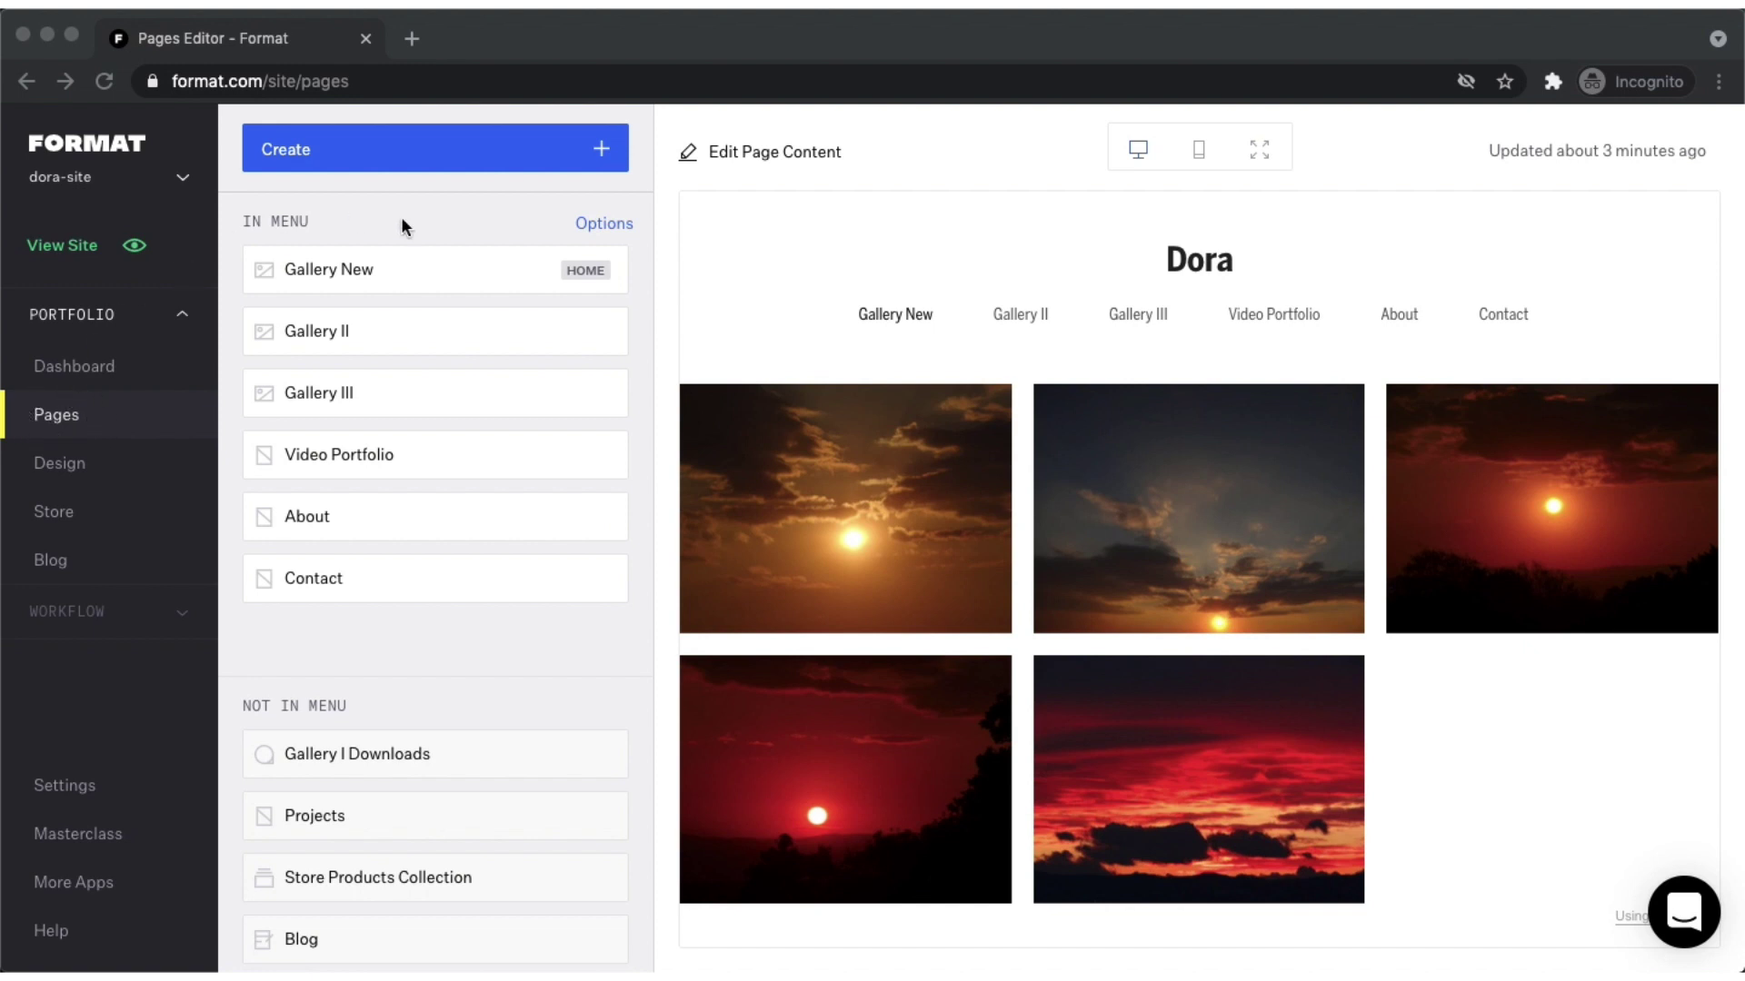
- Rename the Gallery New page to "Gallery Old" and set its gallery URL to gallery-old
left_click(443, 220)
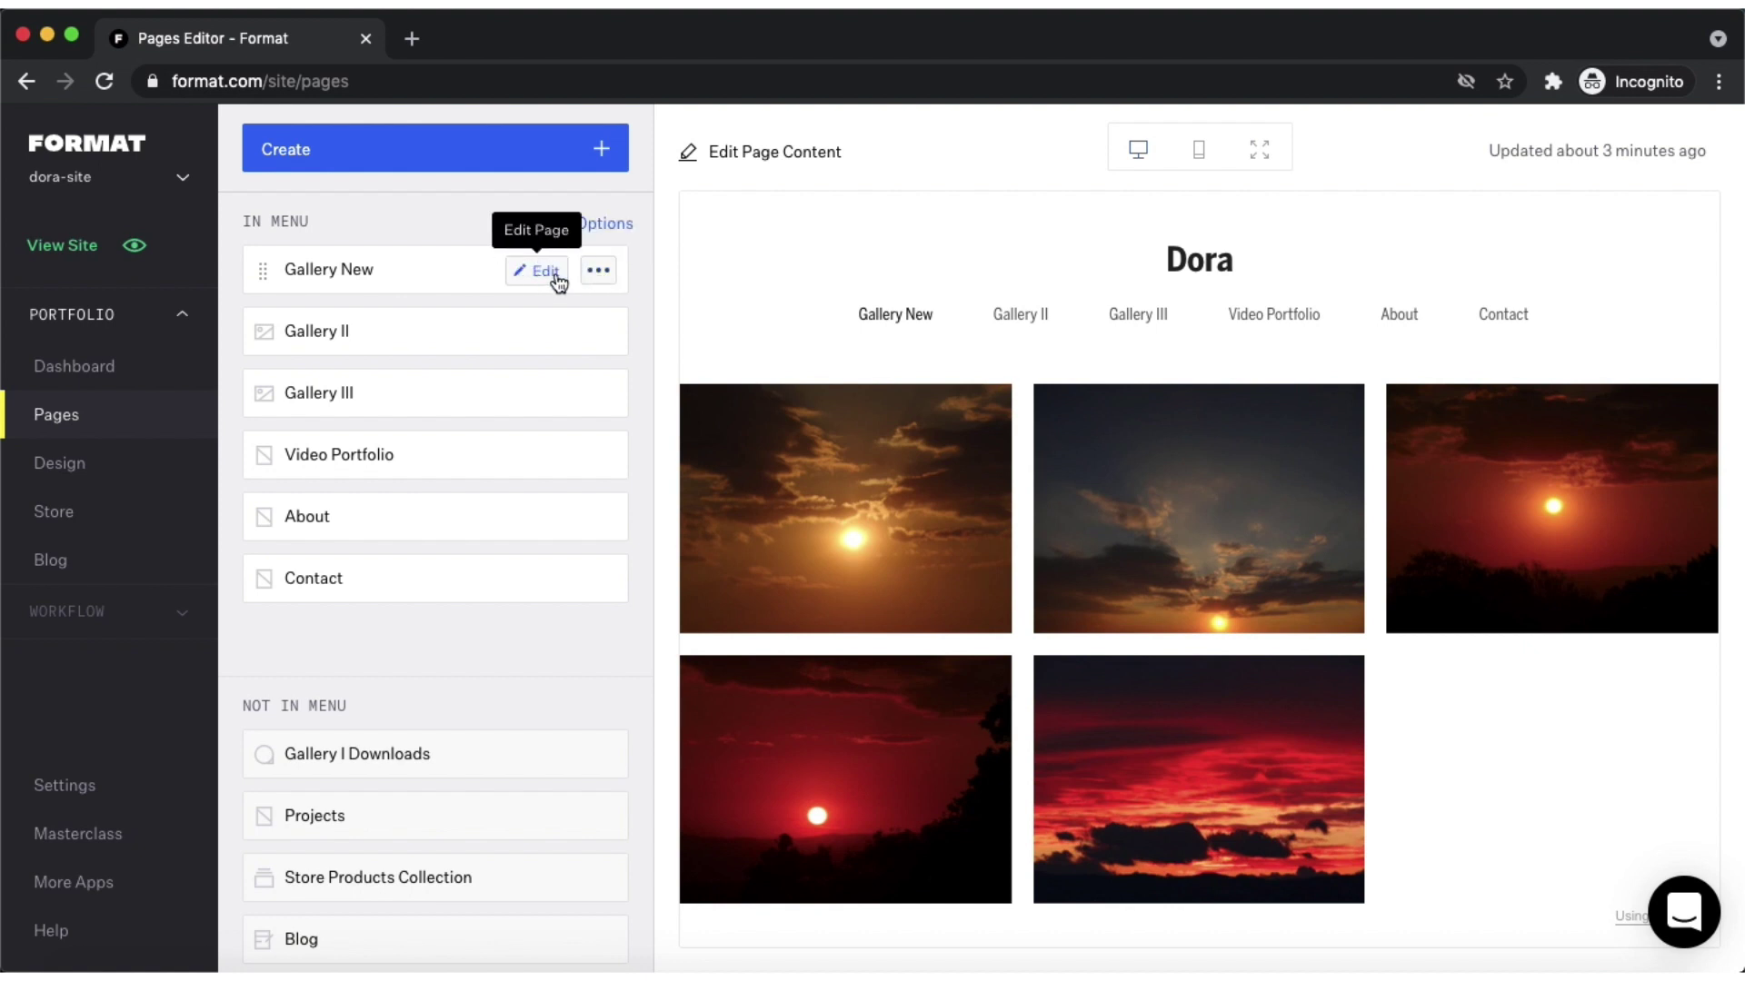
left_click(603, 275)
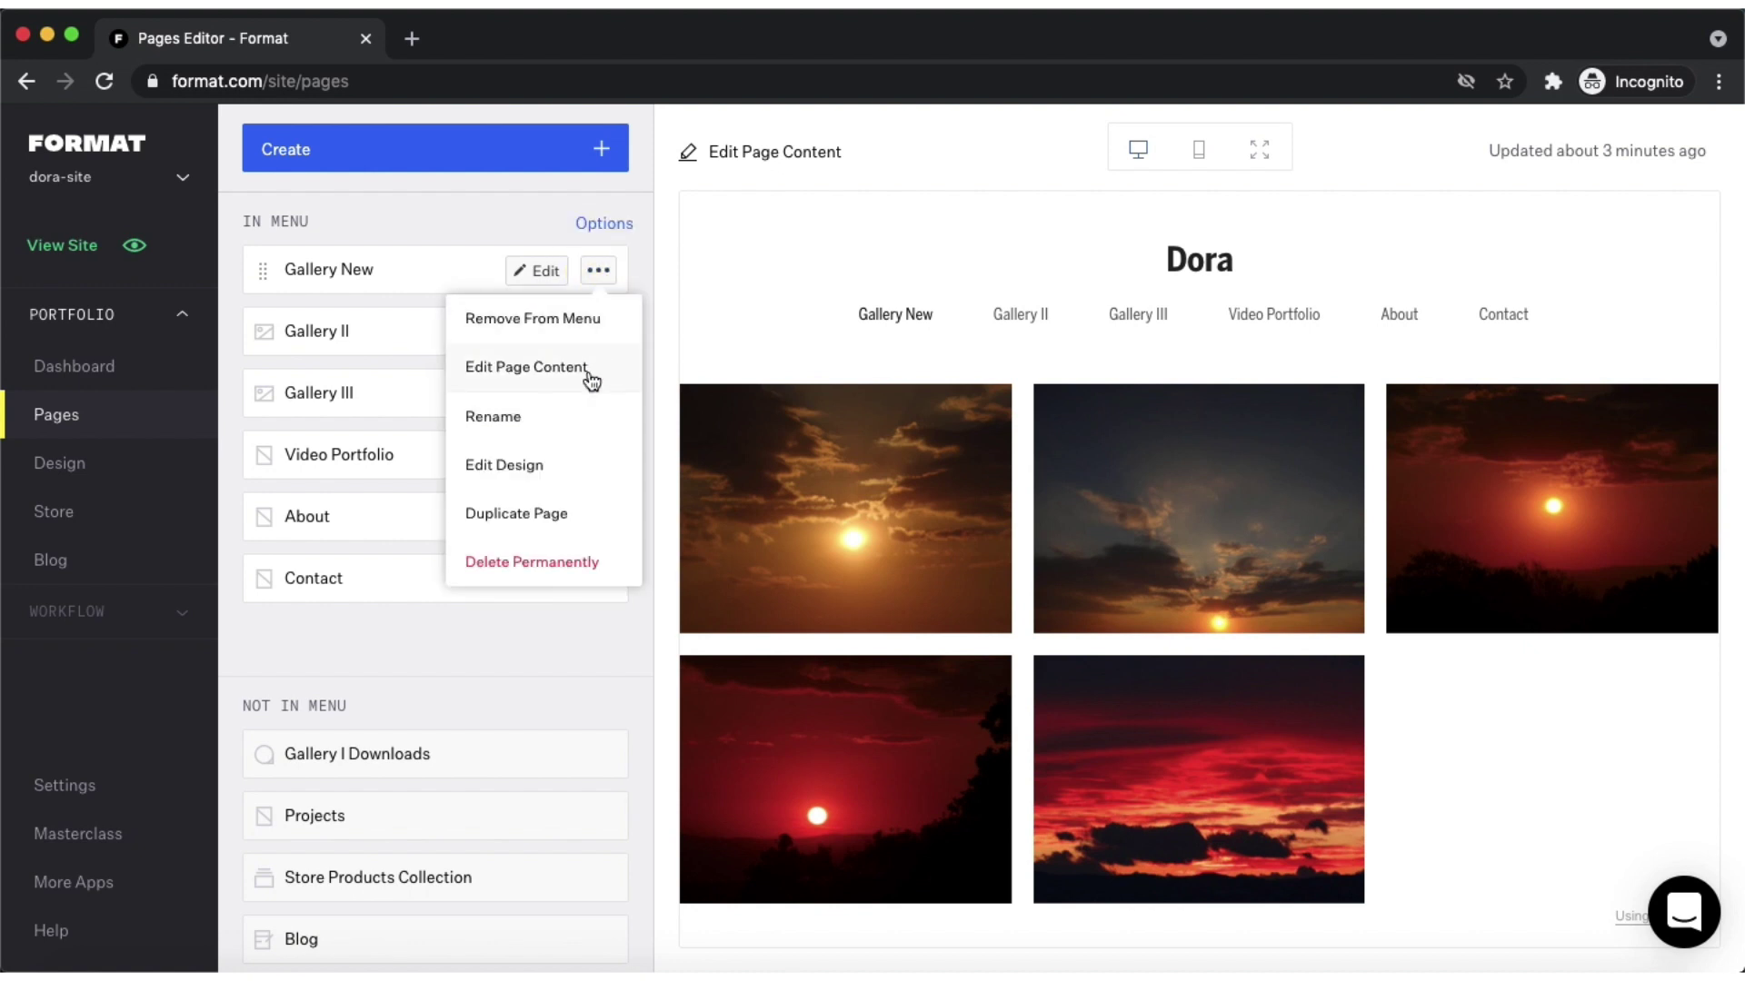
left_click(505, 416)
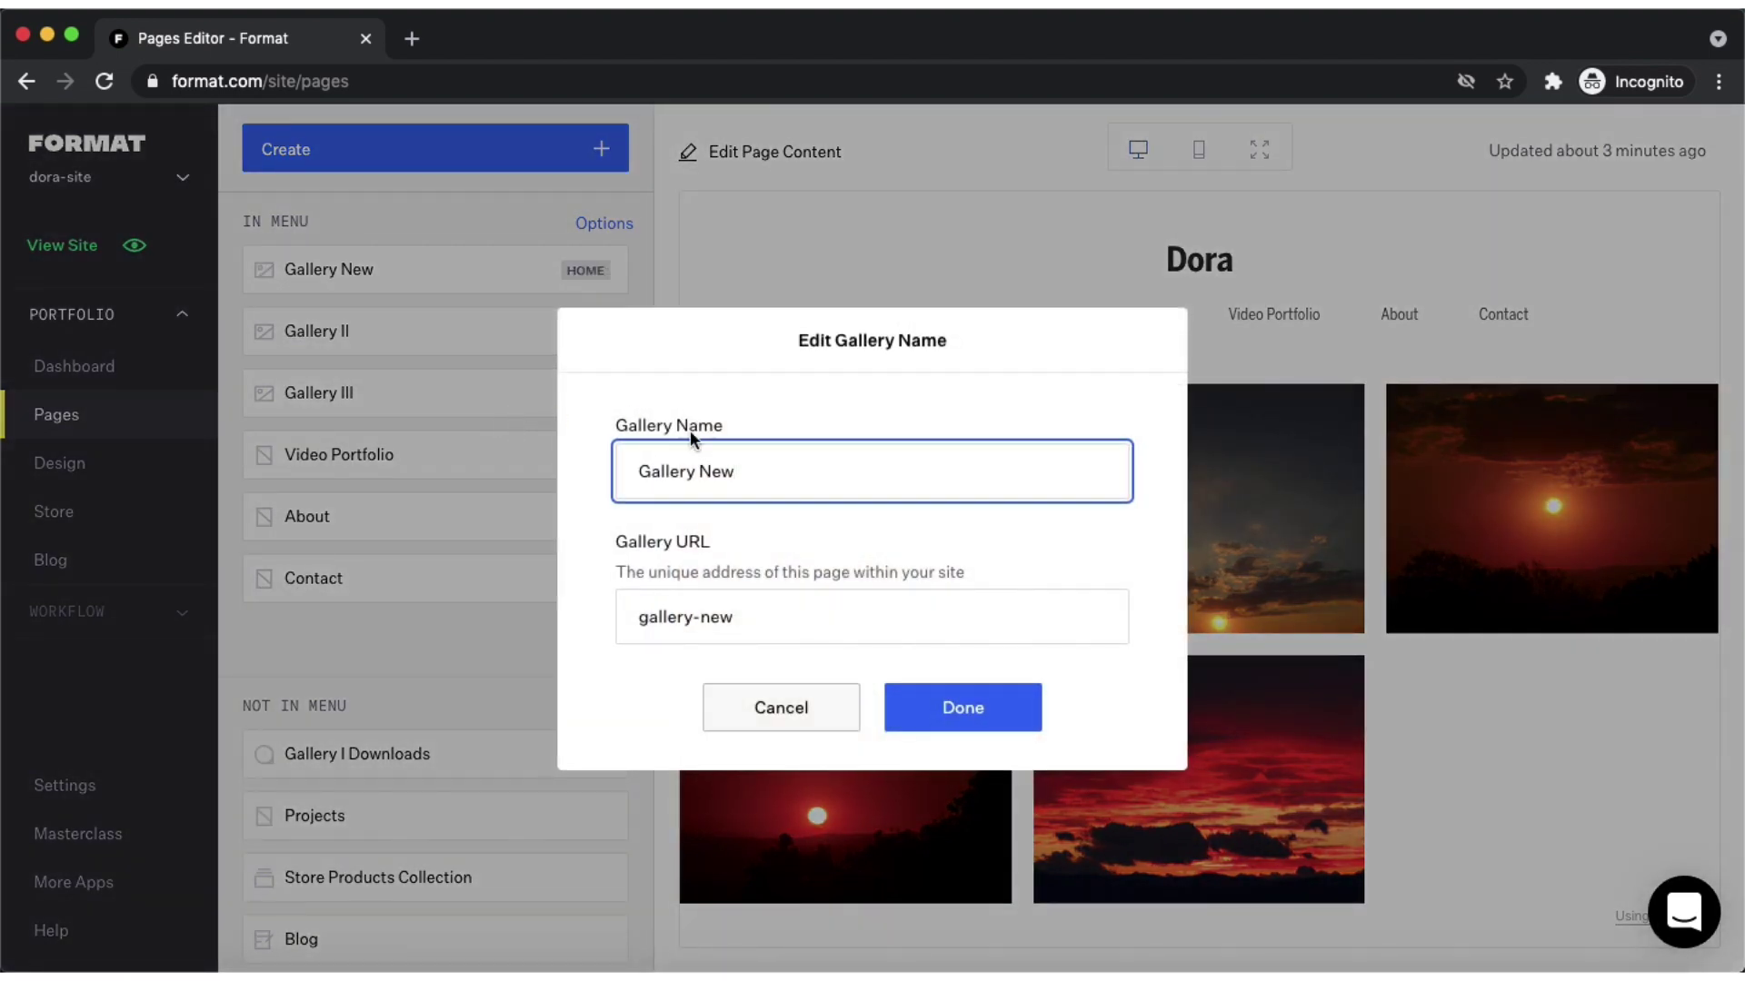
key("BackSpace")
key("BackSpace")
key("BackSpace")
type("Old")
left_click(760, 622)
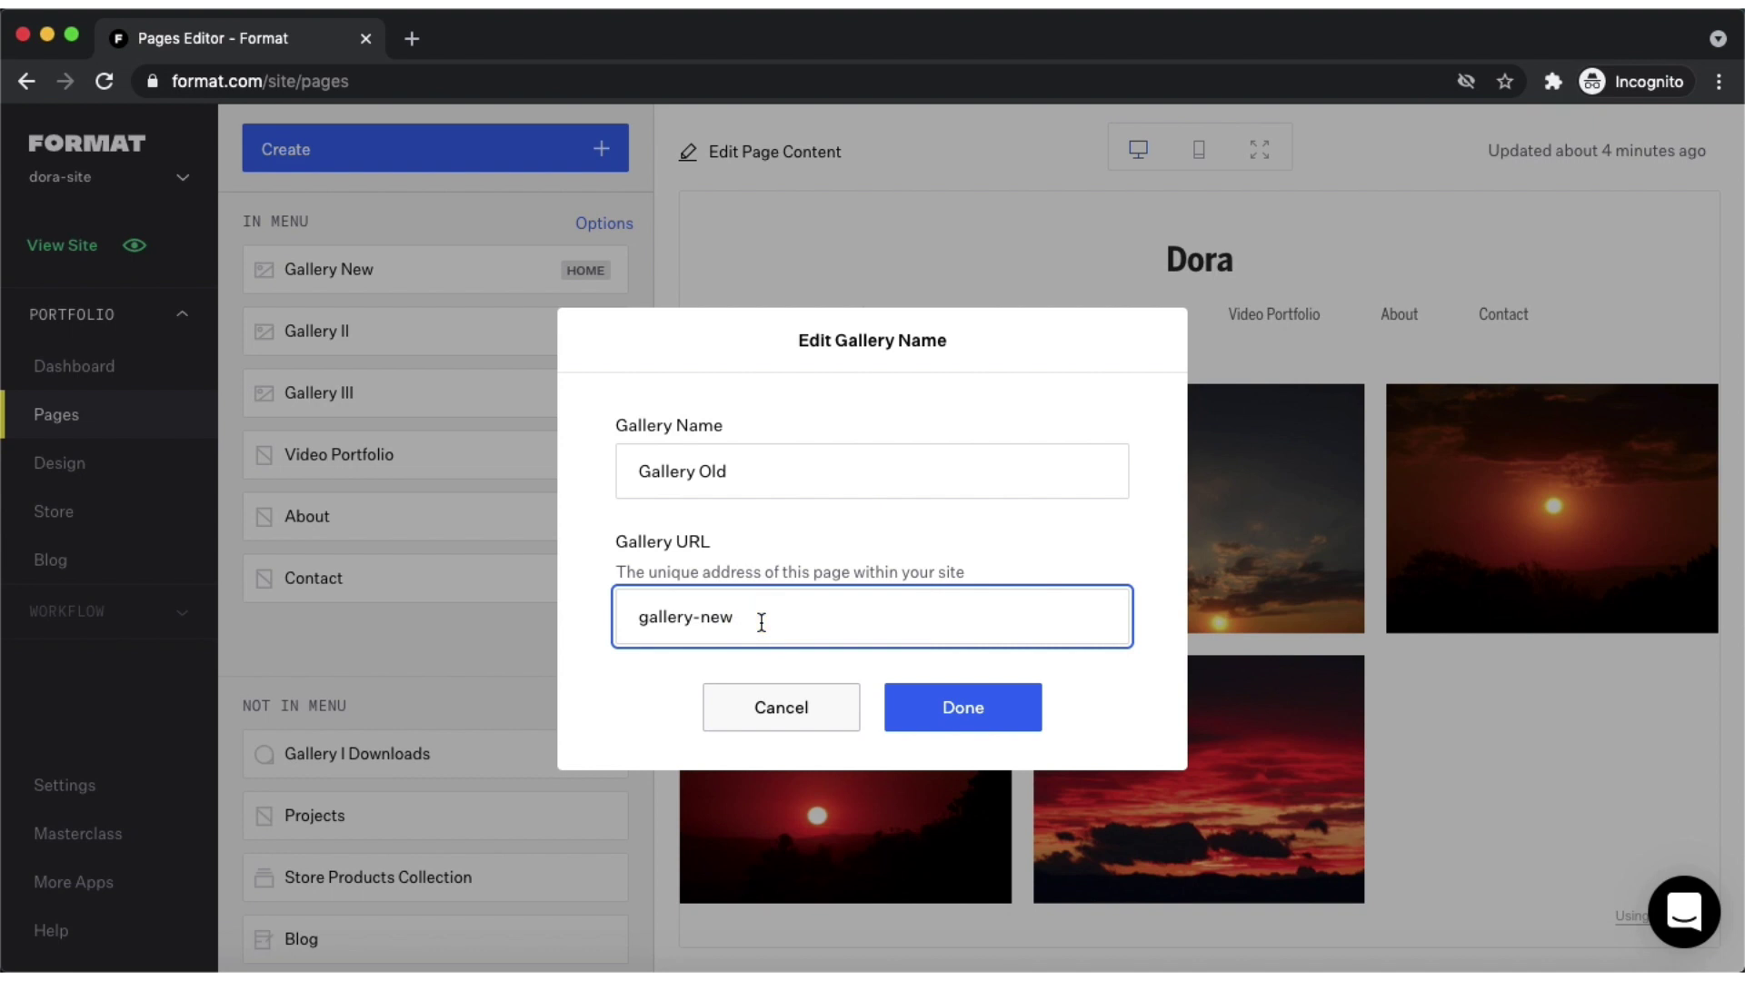
key("BackSpace")
key("BackSpace")
type("old")
left_click(963, 712)
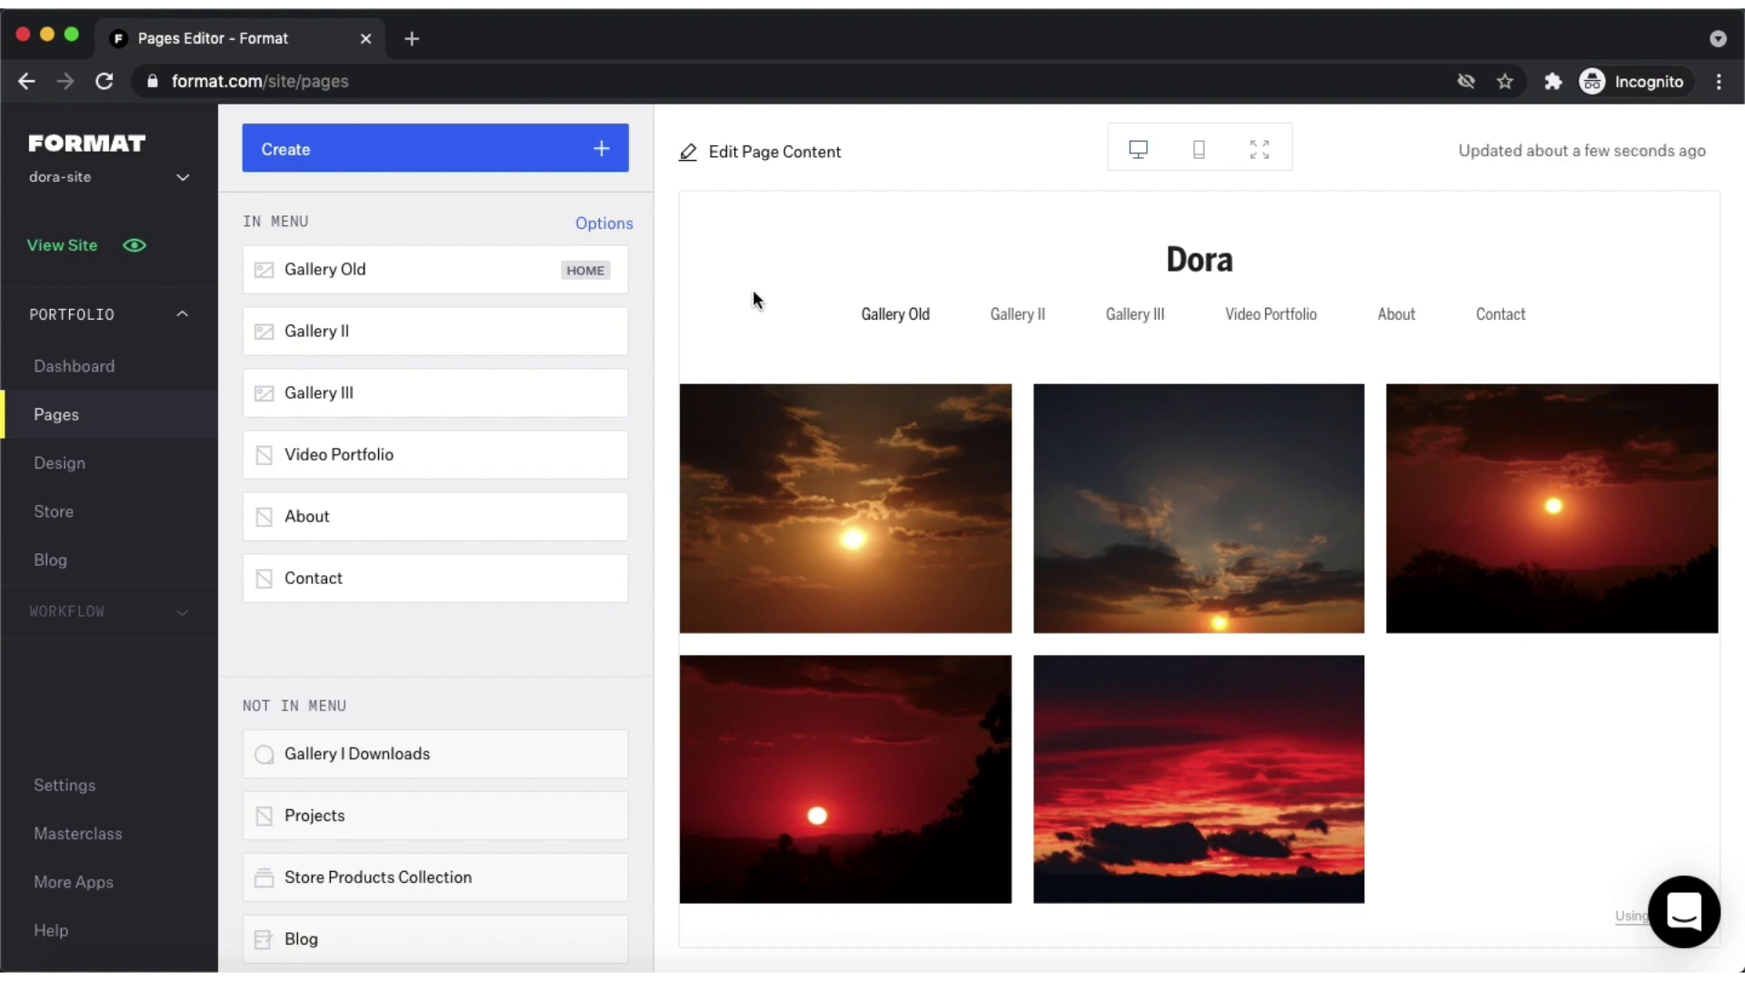
- Duplicate the Gallery Old page
mouse_move(394, 269)
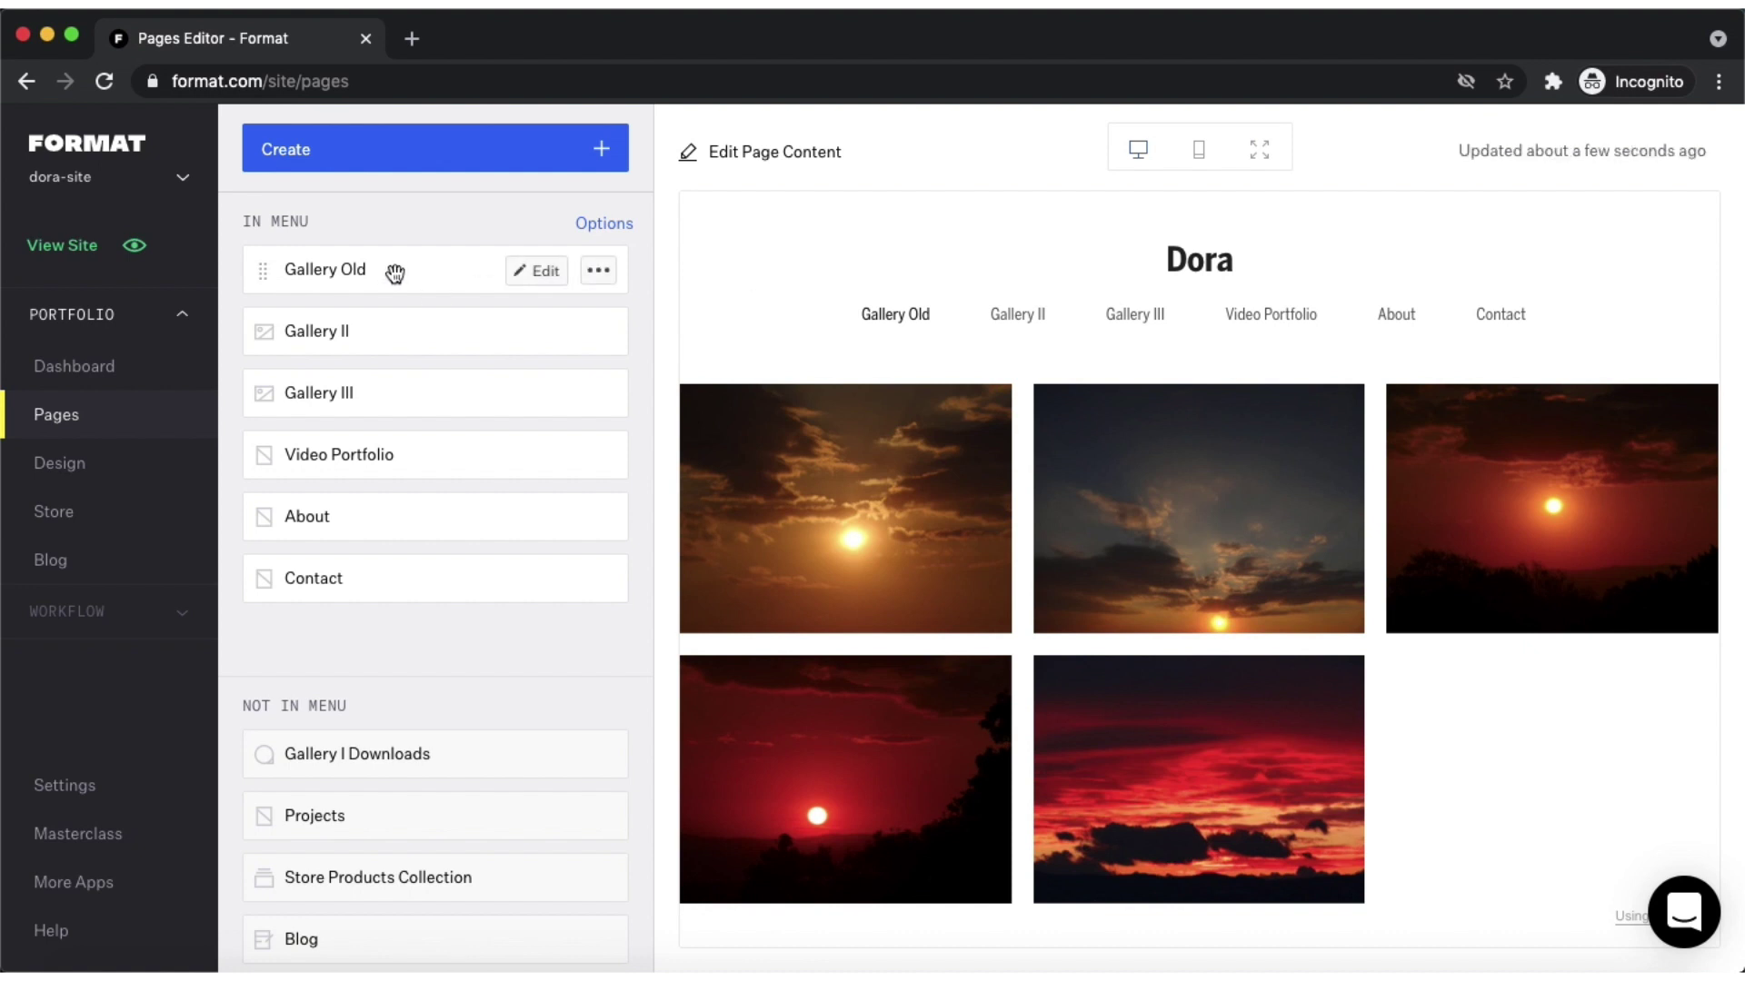
left_click(602, 273)
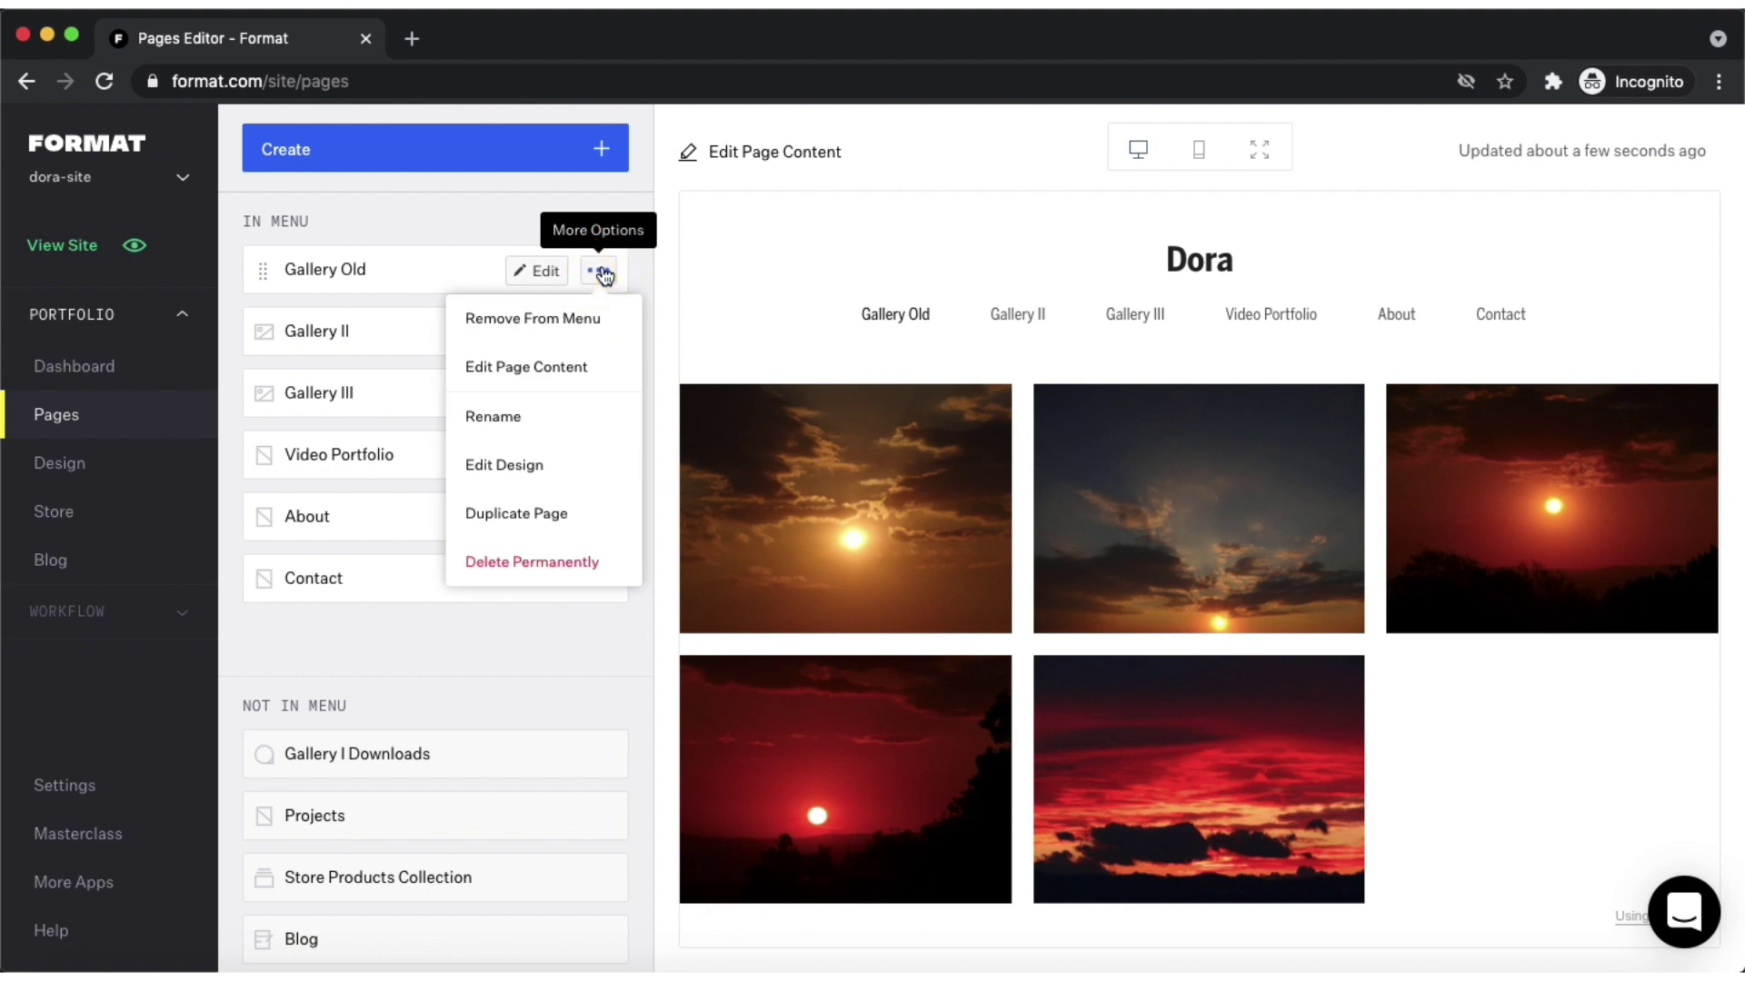
left_click(522, 516)
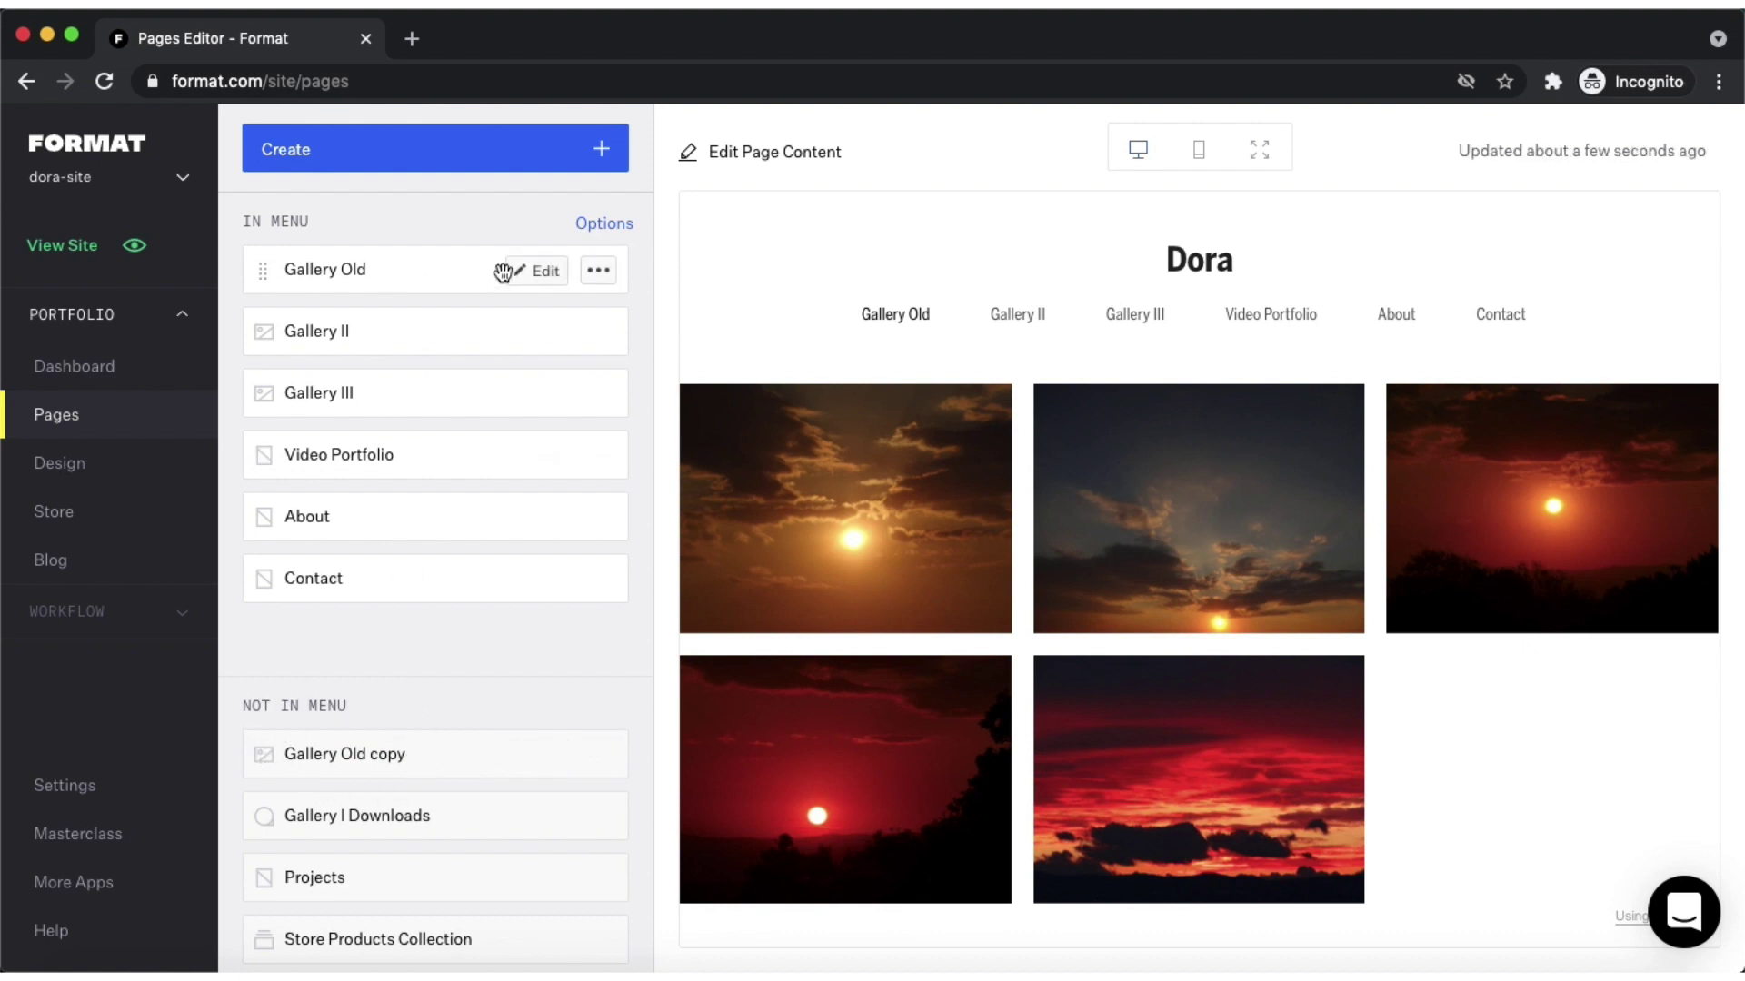
left_click(602, 273)
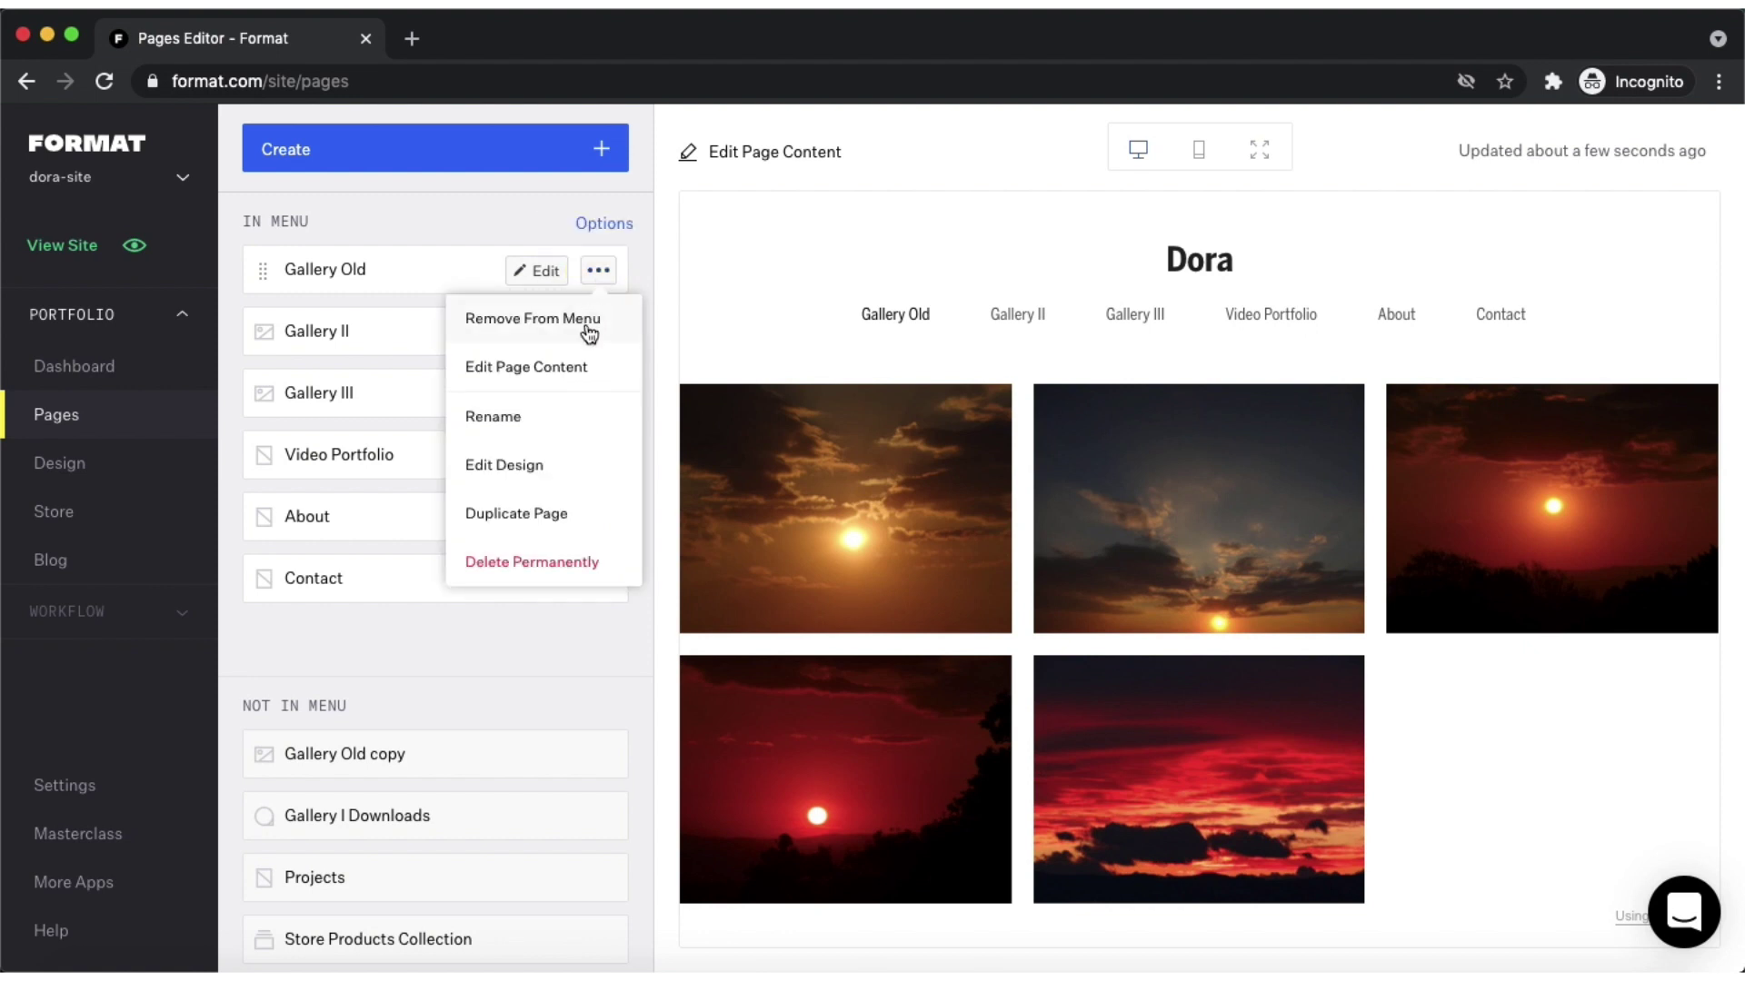
left_click(558, 570)
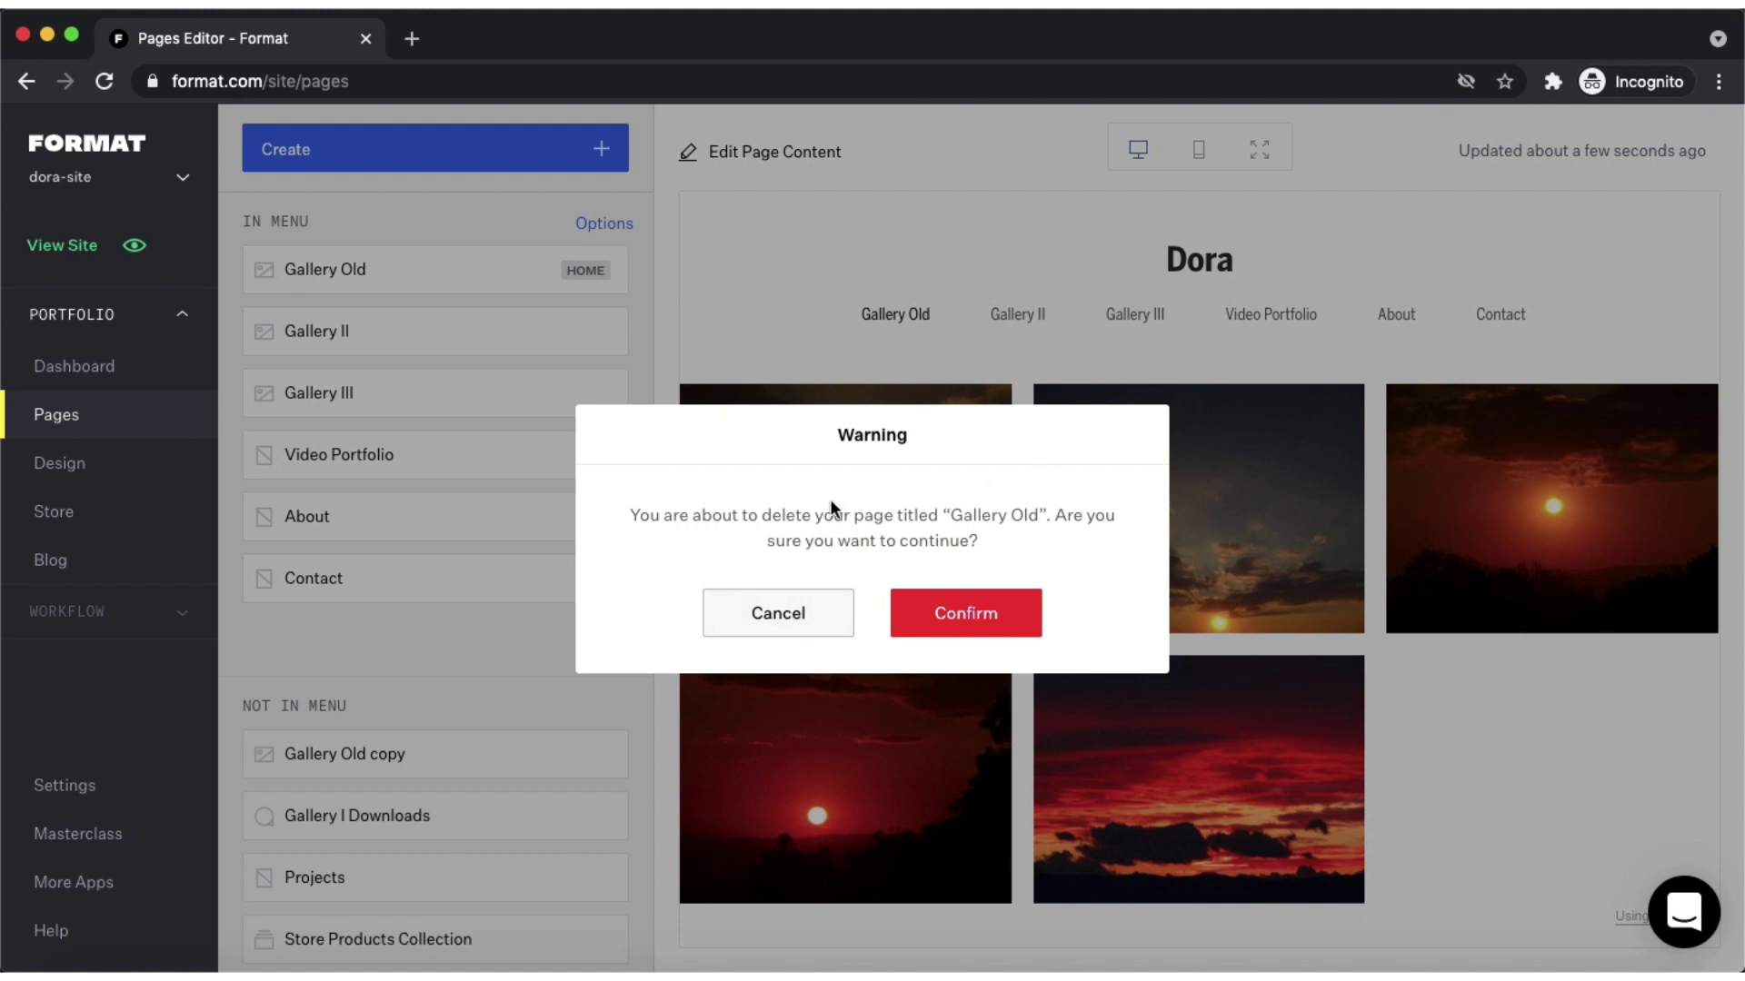
left_click(783, 614)
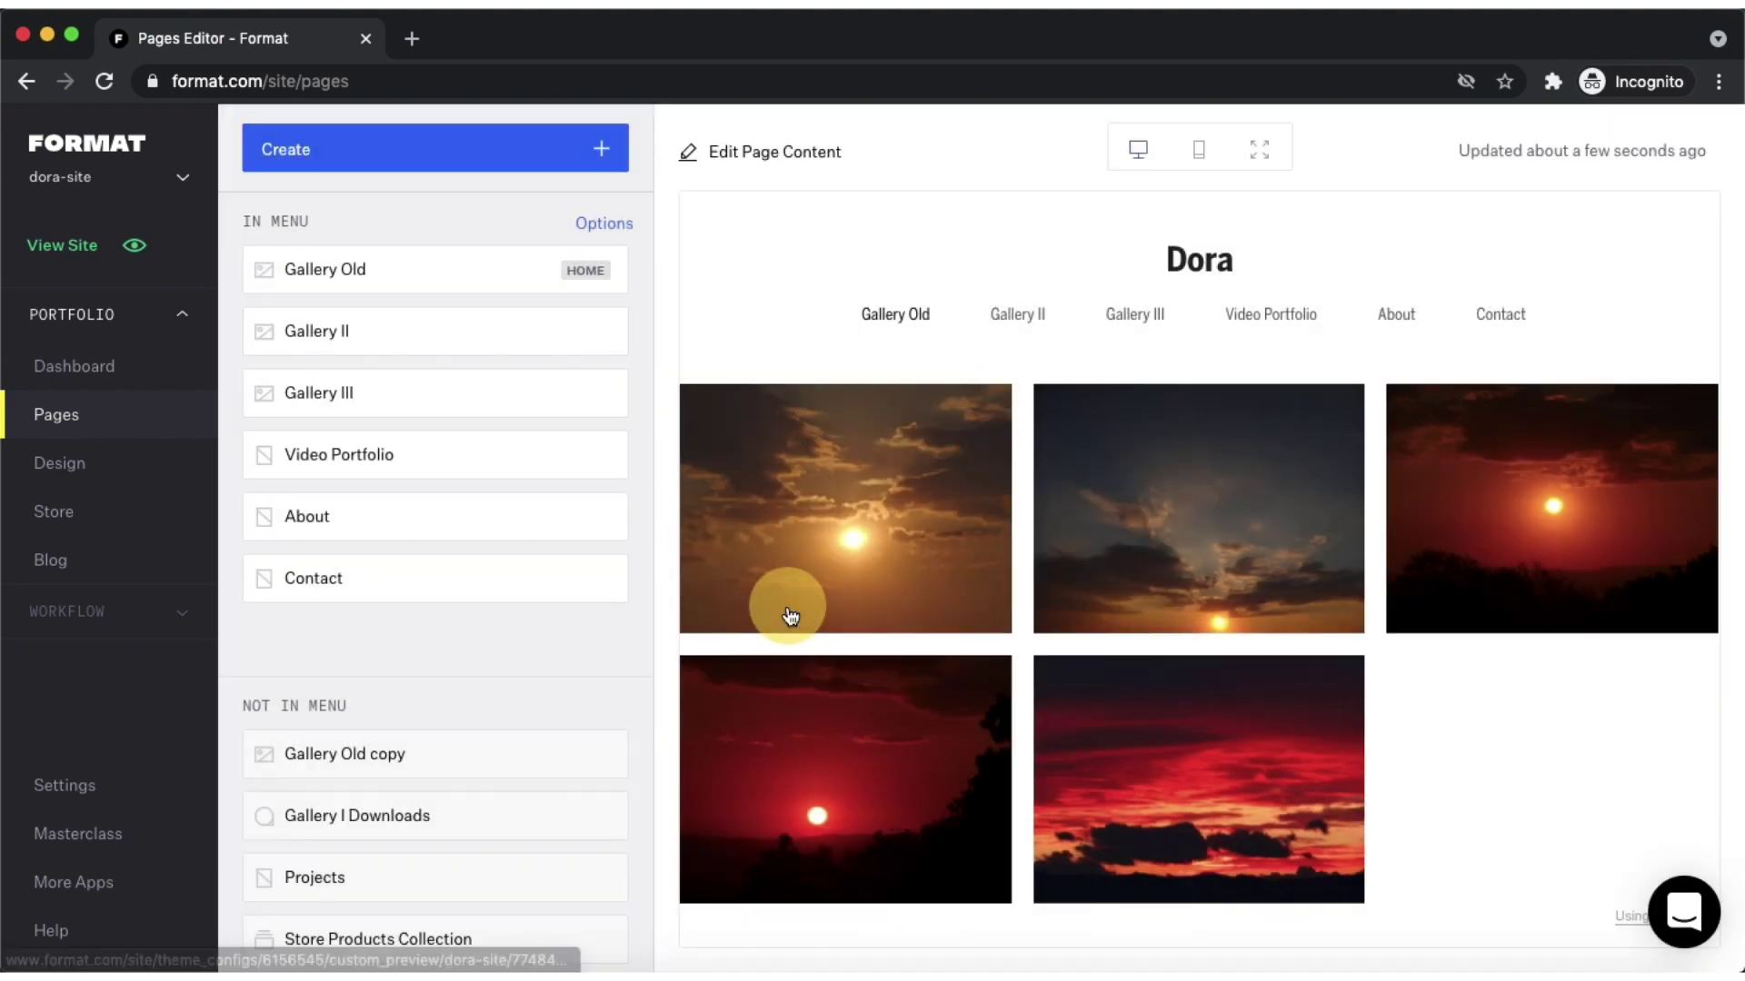
left_click(596, 226)
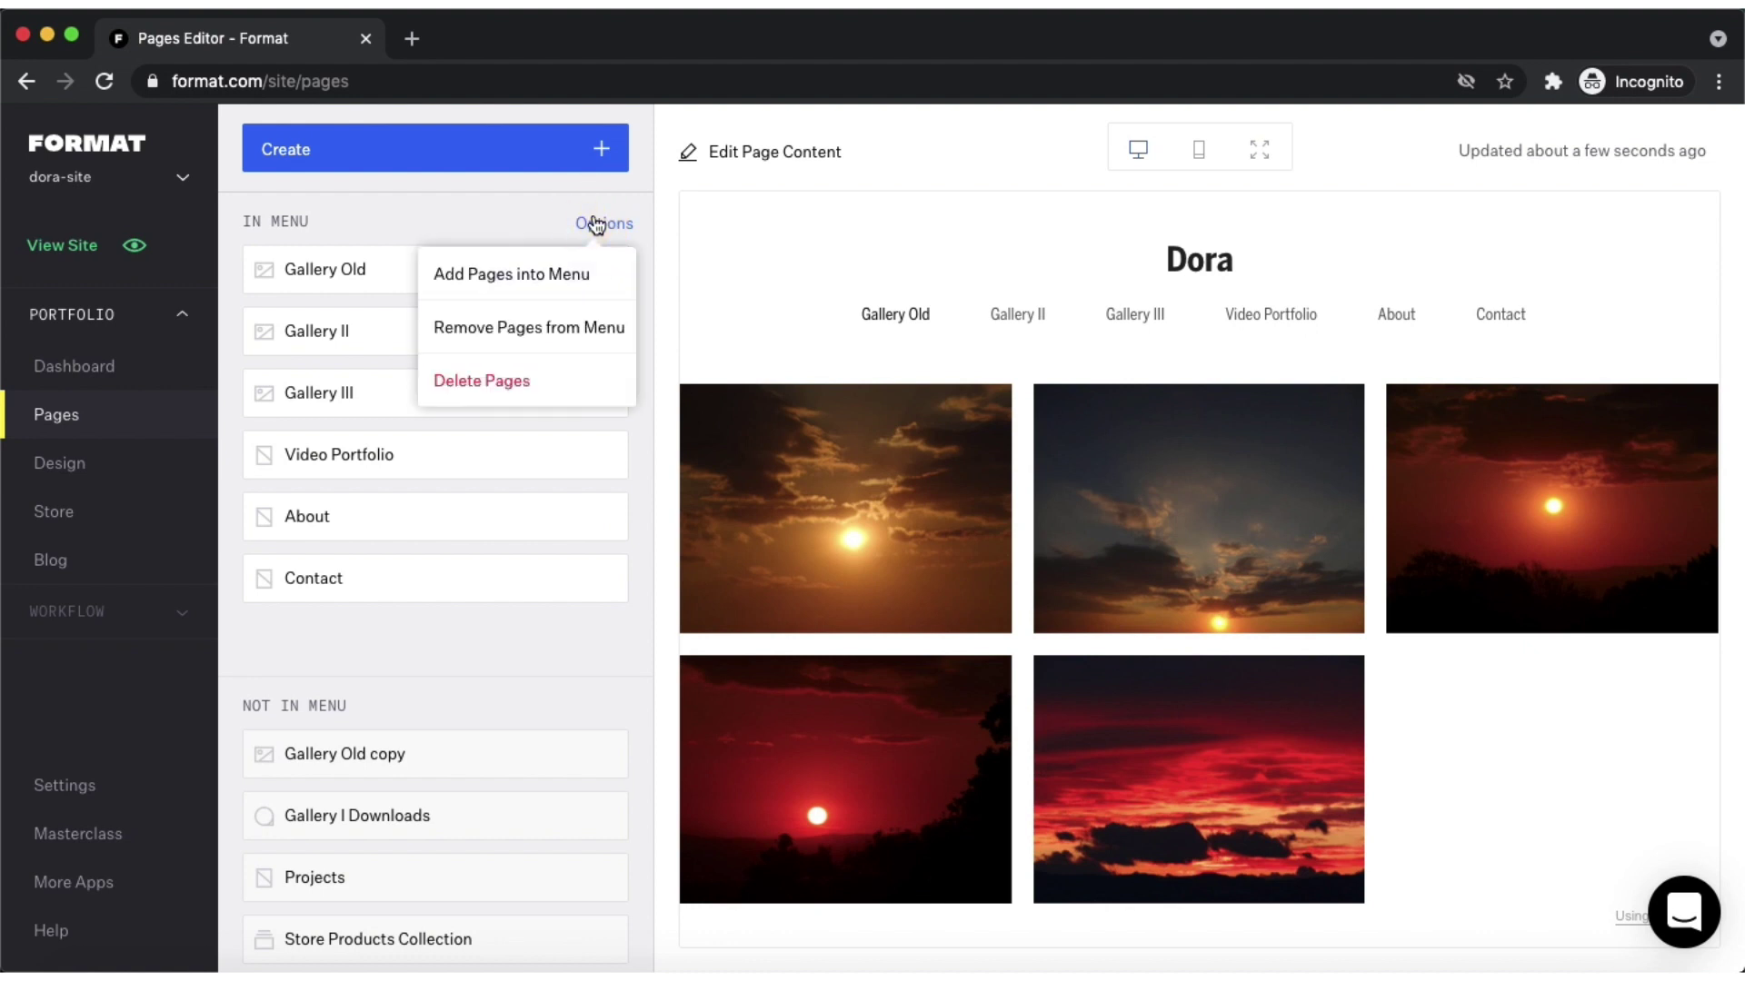
left_click(521, 381)
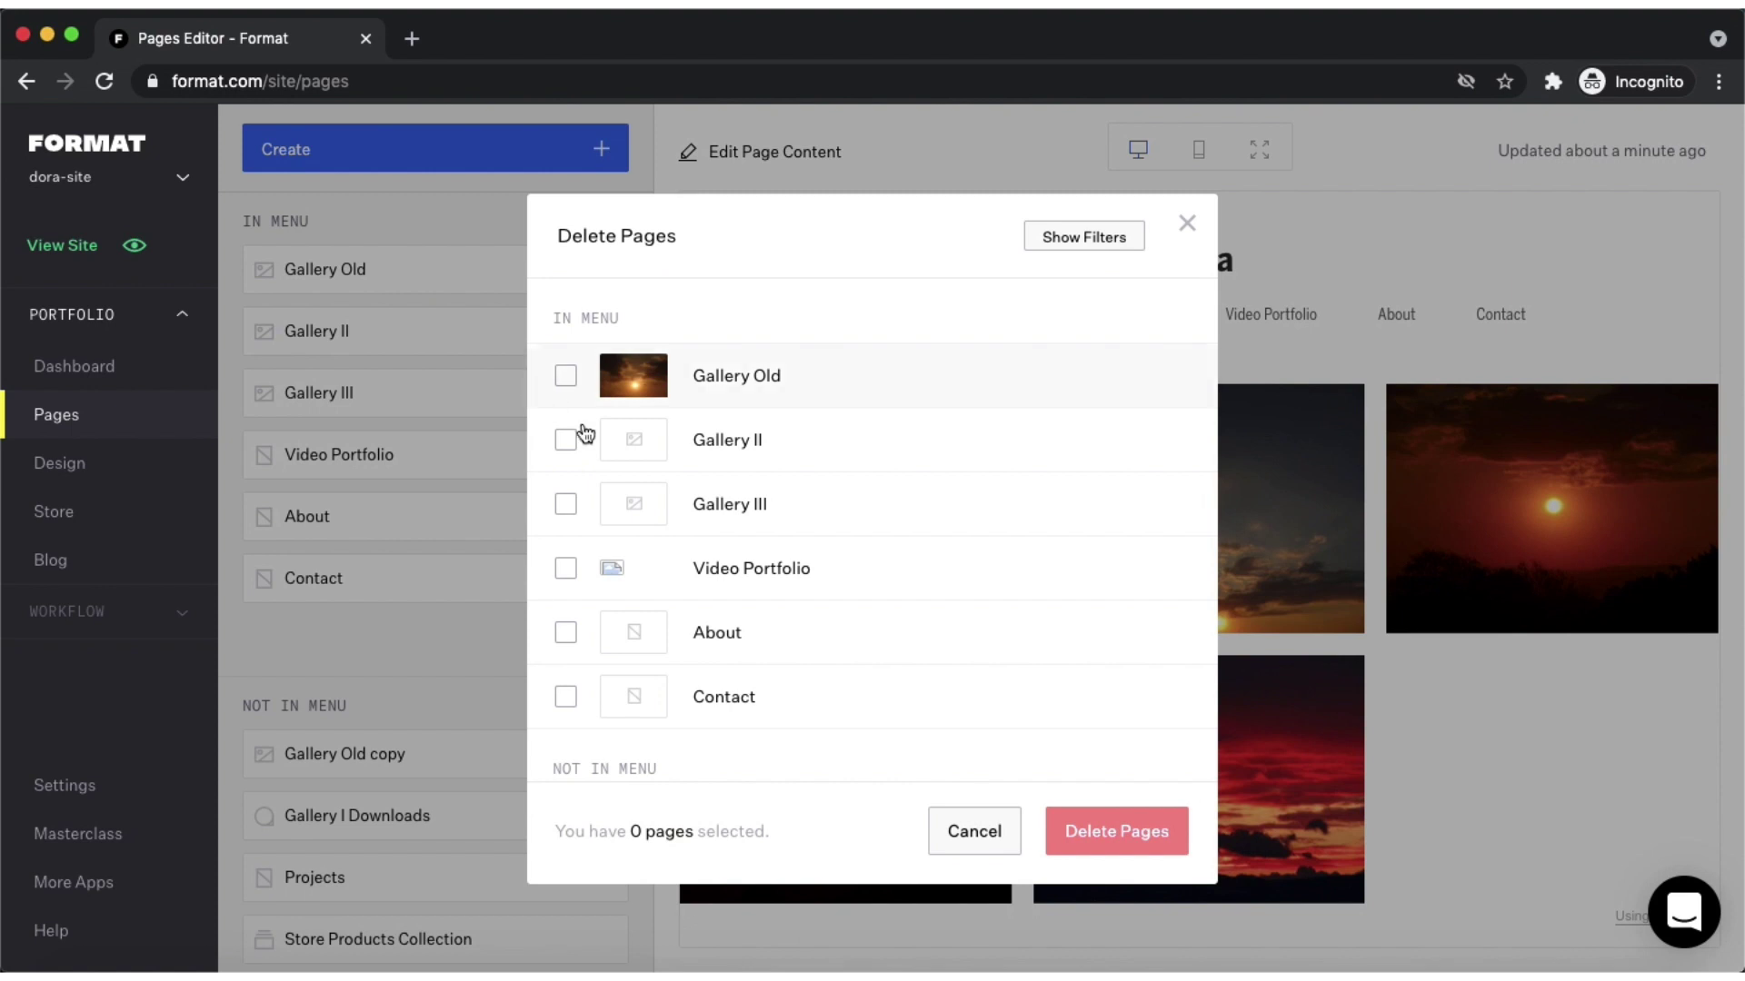
scroll(768, 677, "down", 5)
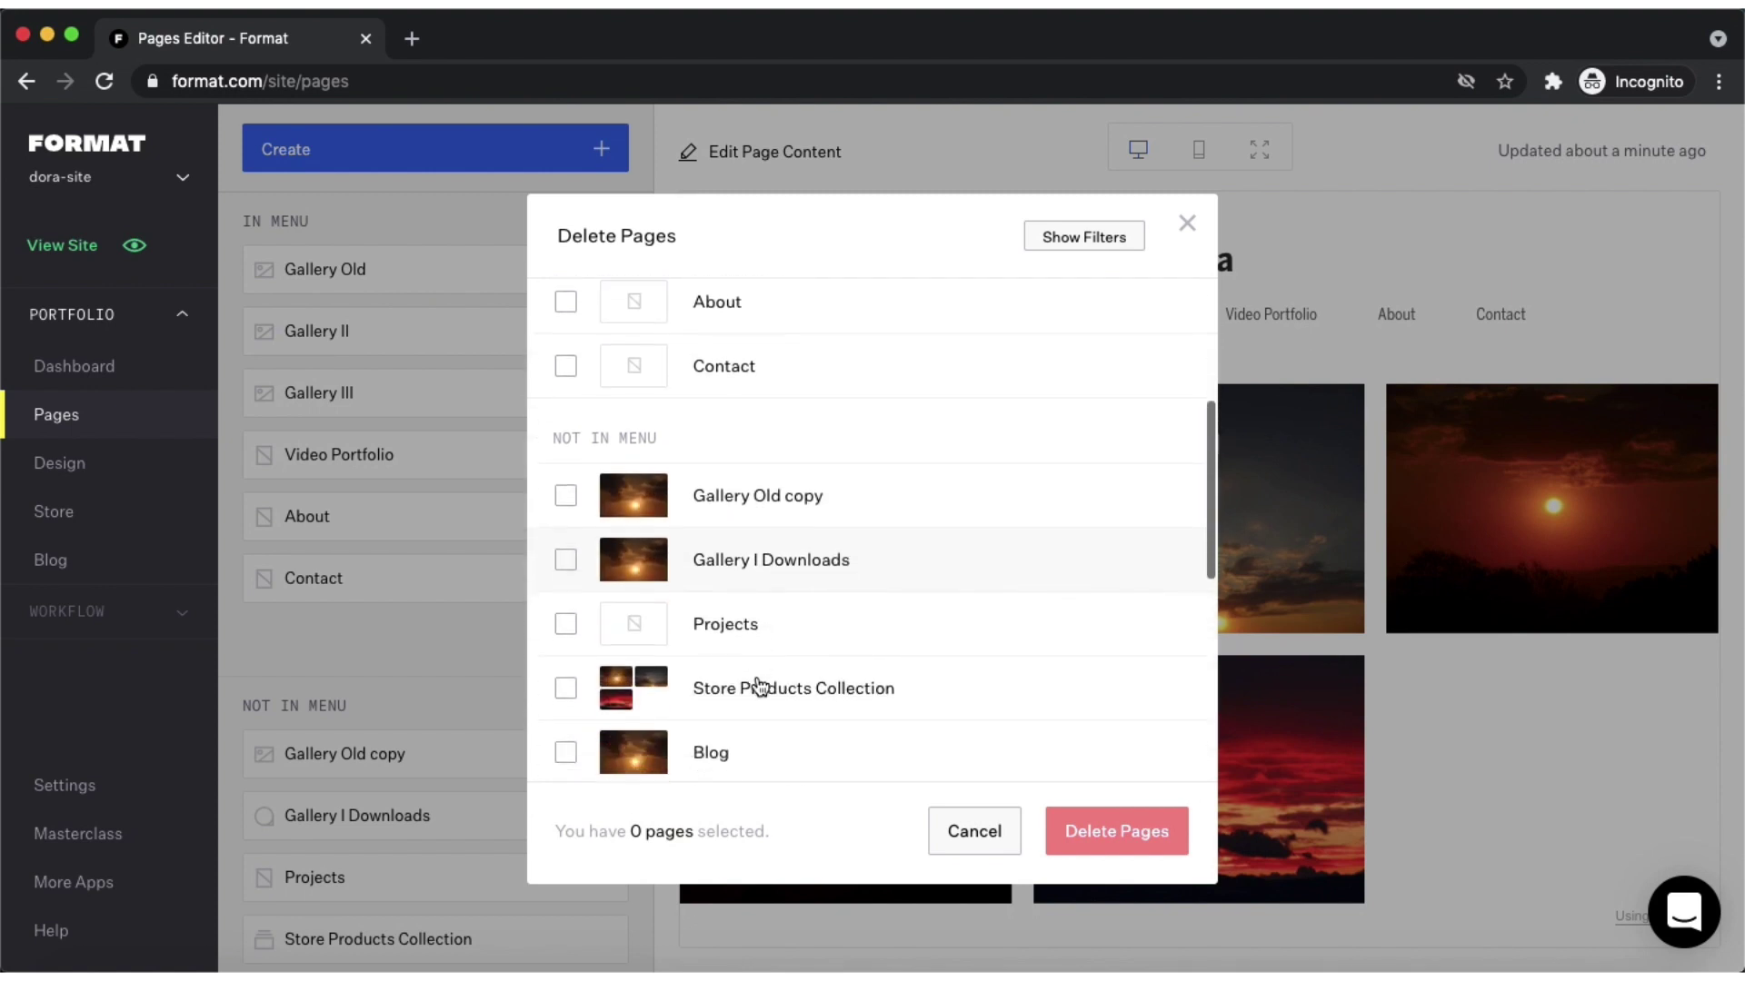
scroll(759, 688, "up", 5)
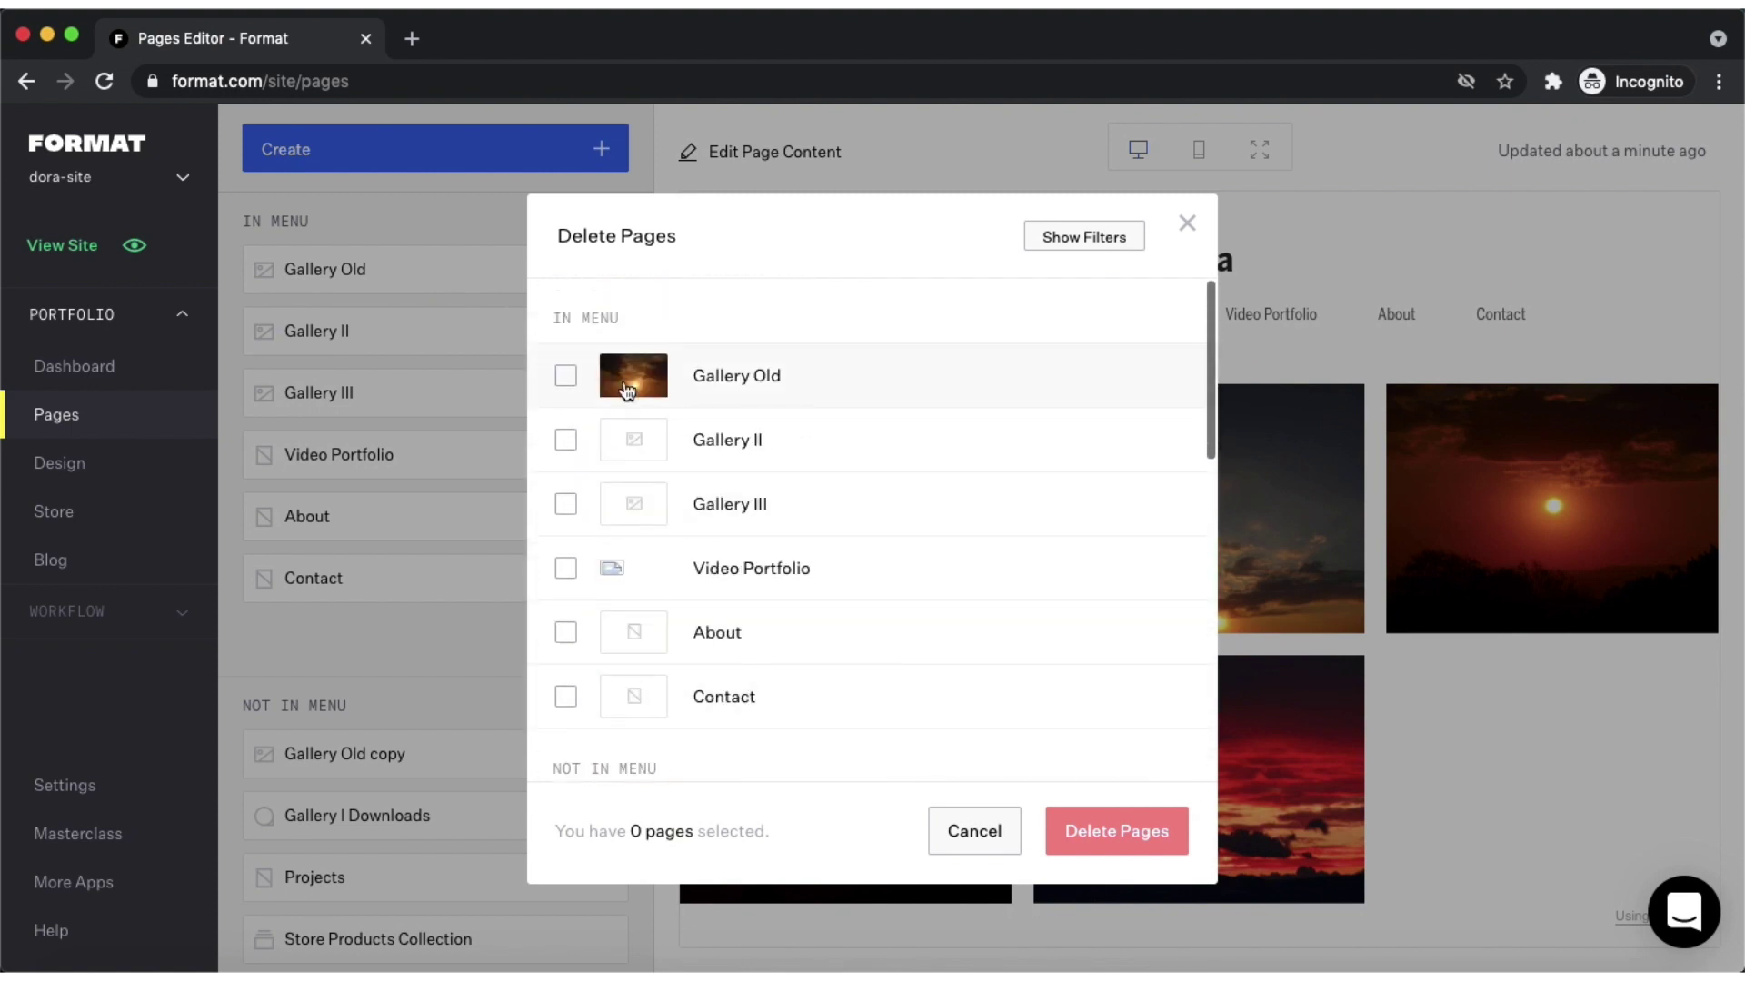
left_click(565, 376)
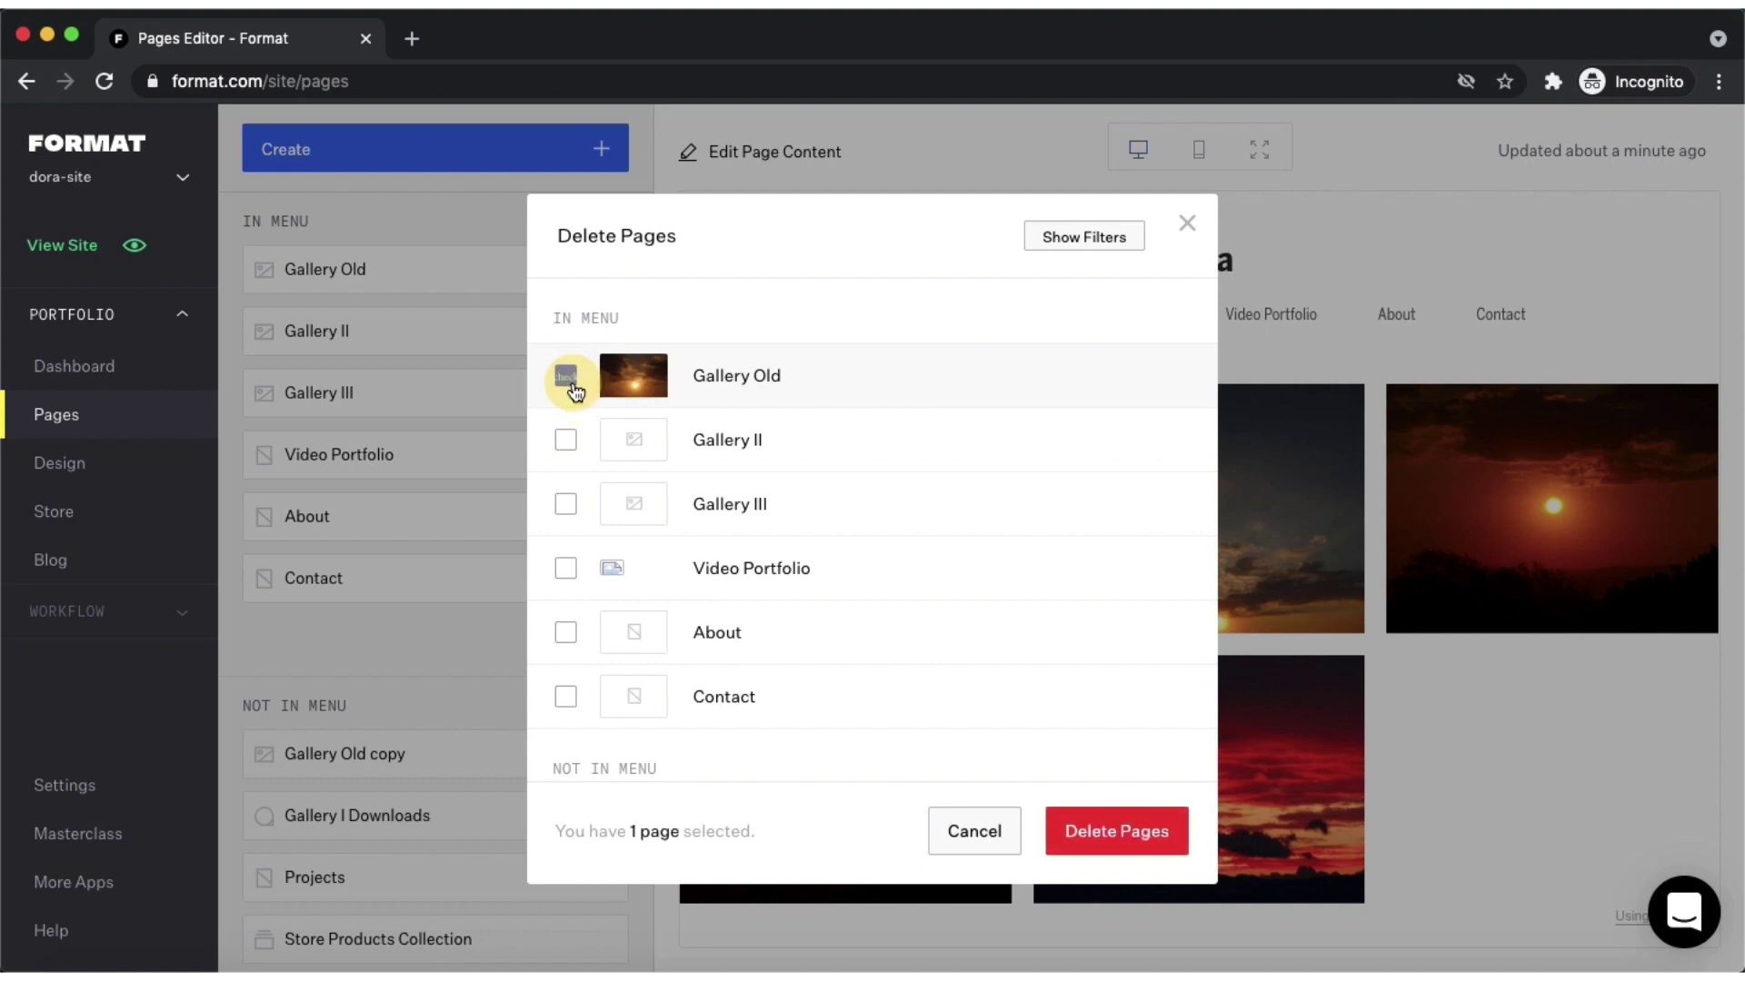
left_click(566, 443)
left_click(565, 503)
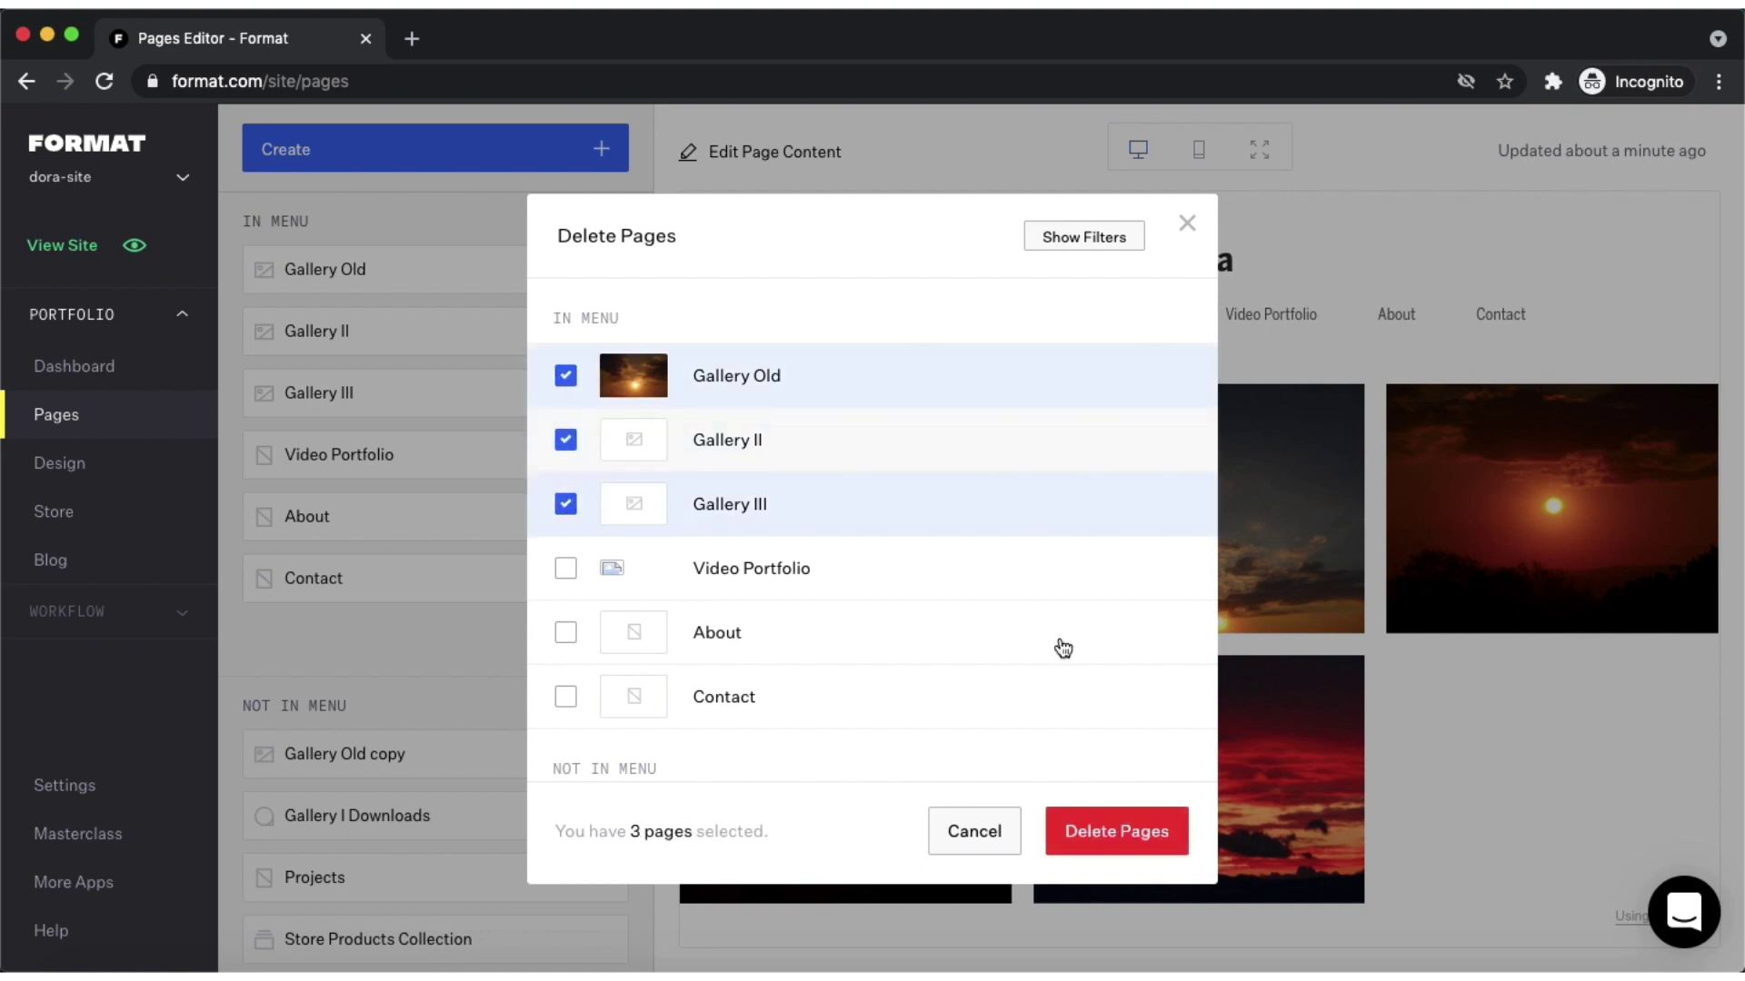
left_click(1094, 840)
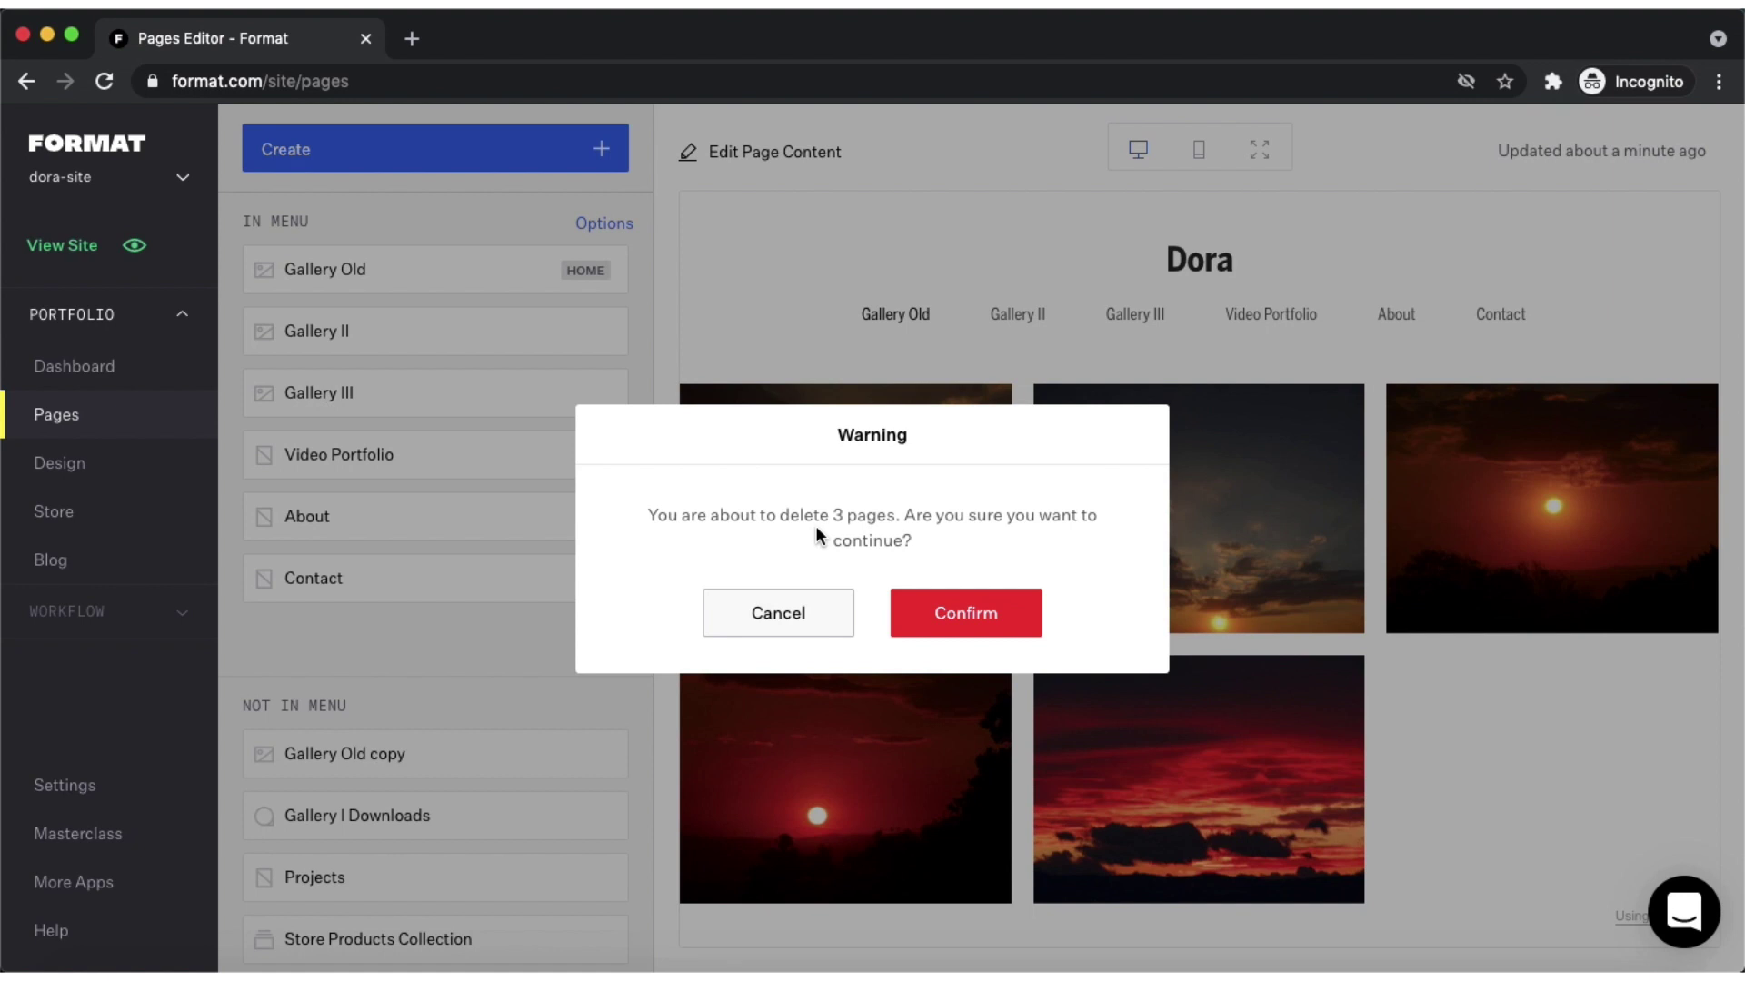
left_click(777, 612)
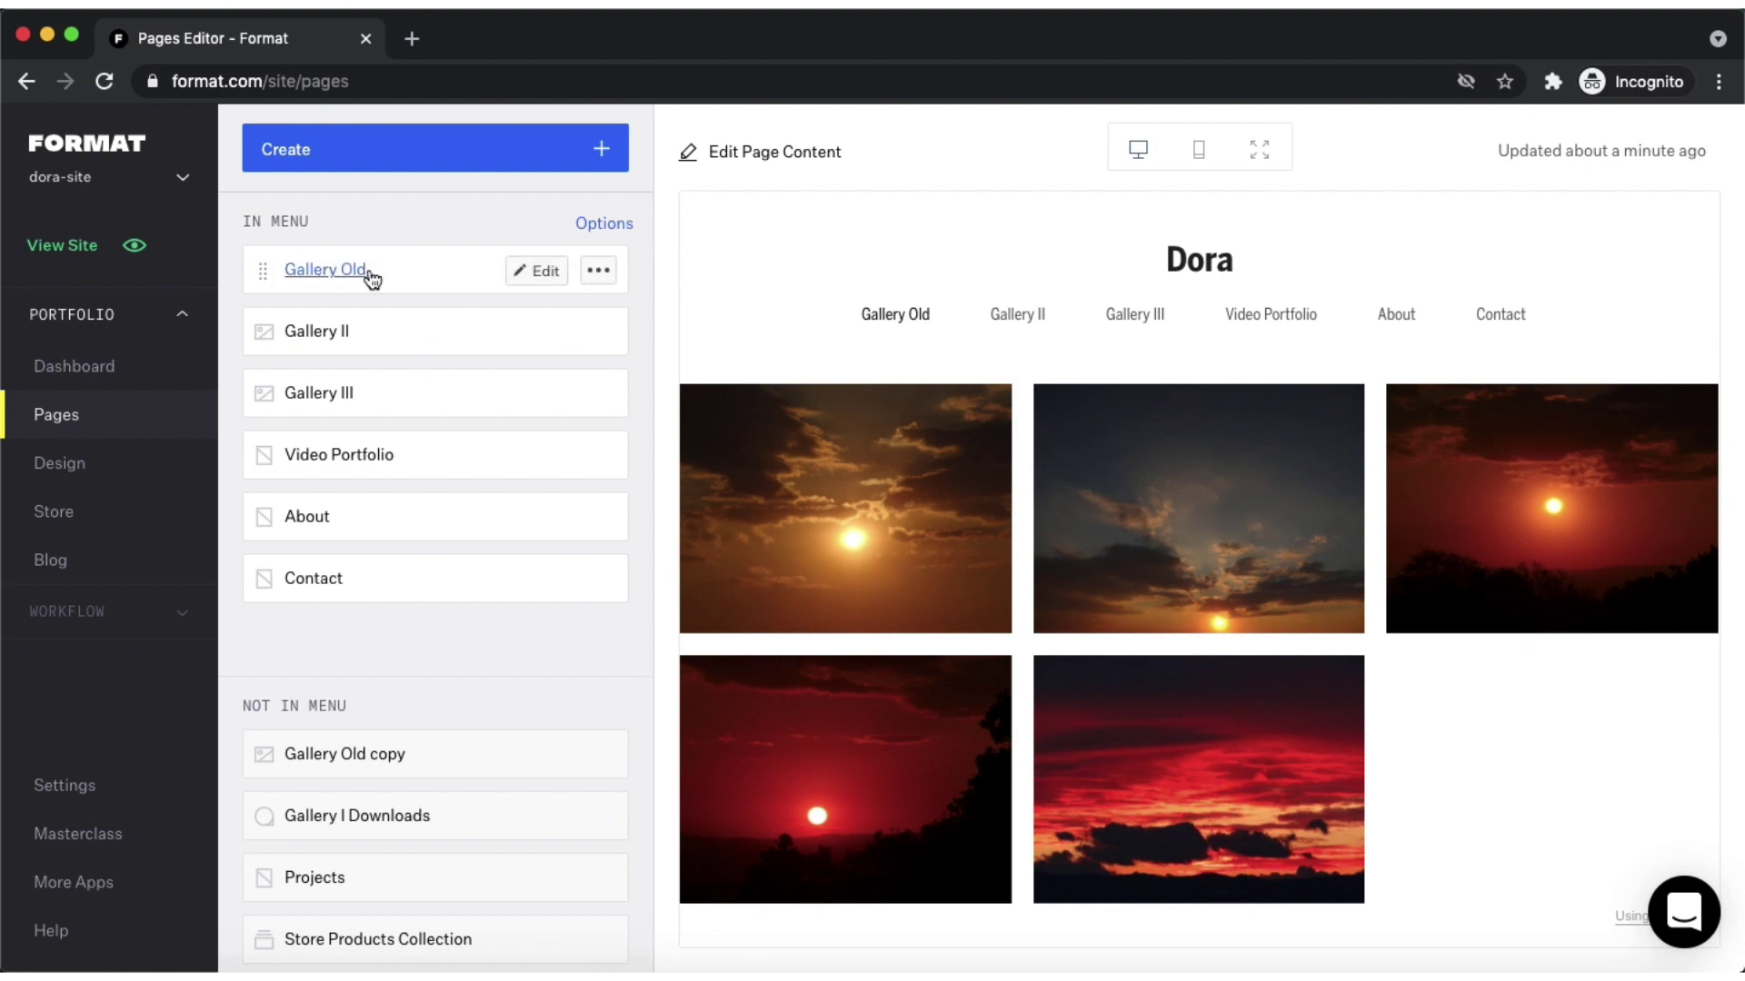
- Open the Gallery Old page for editing, rename it "Gallery New" and set its gallery URL to gallery-new
left_click(540, 273)
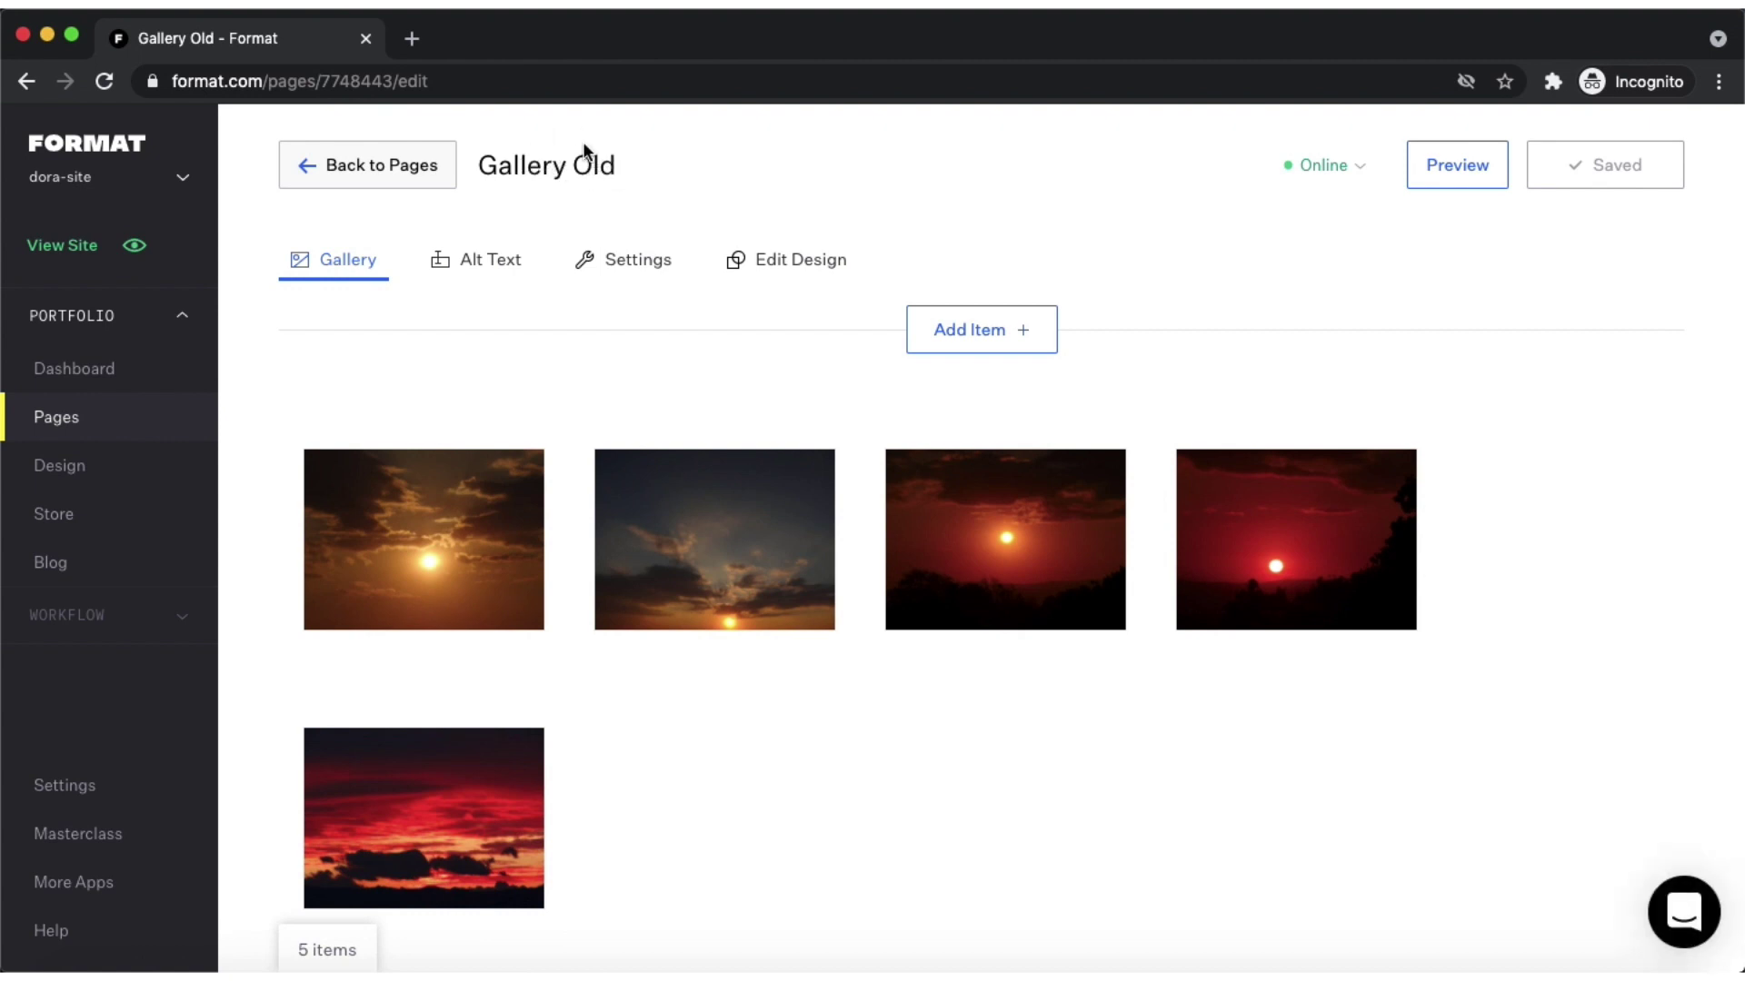
left_click(581, 163)
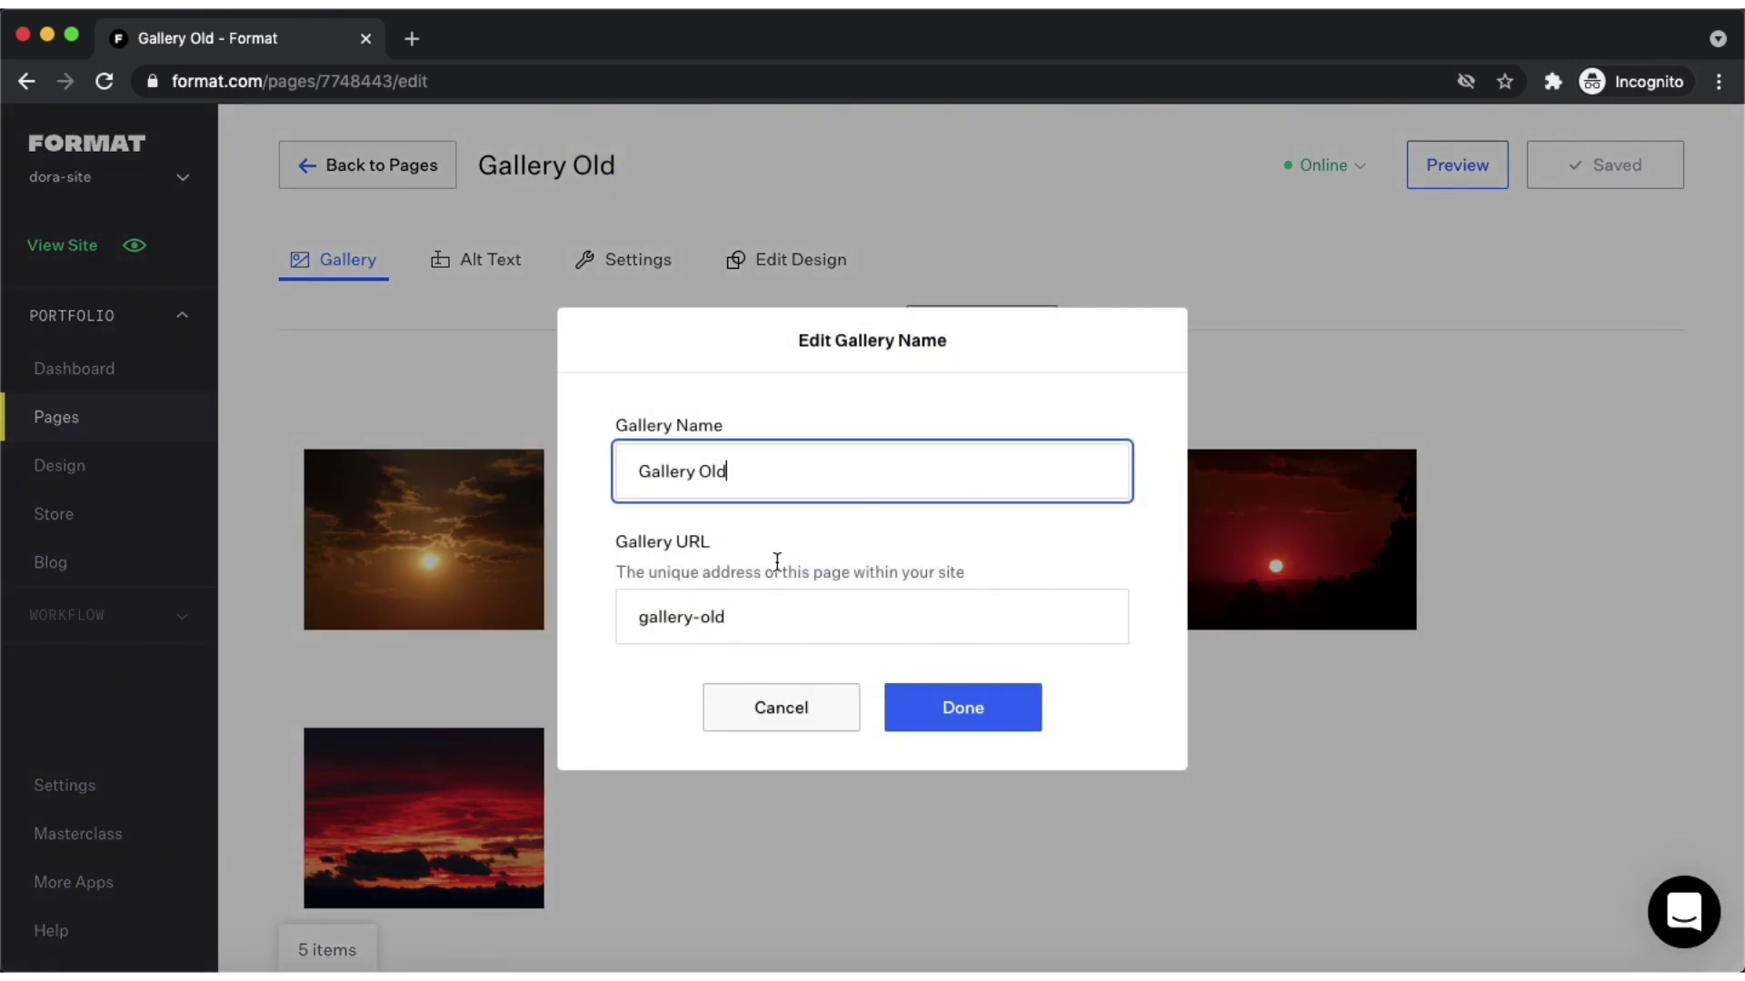
key("BackSpace")
key("BackSpace")
key("BackSpace")
type("New")
left_click(793, 635)
key("BackSpace")
key("BackSpace")
key("BackSpace")
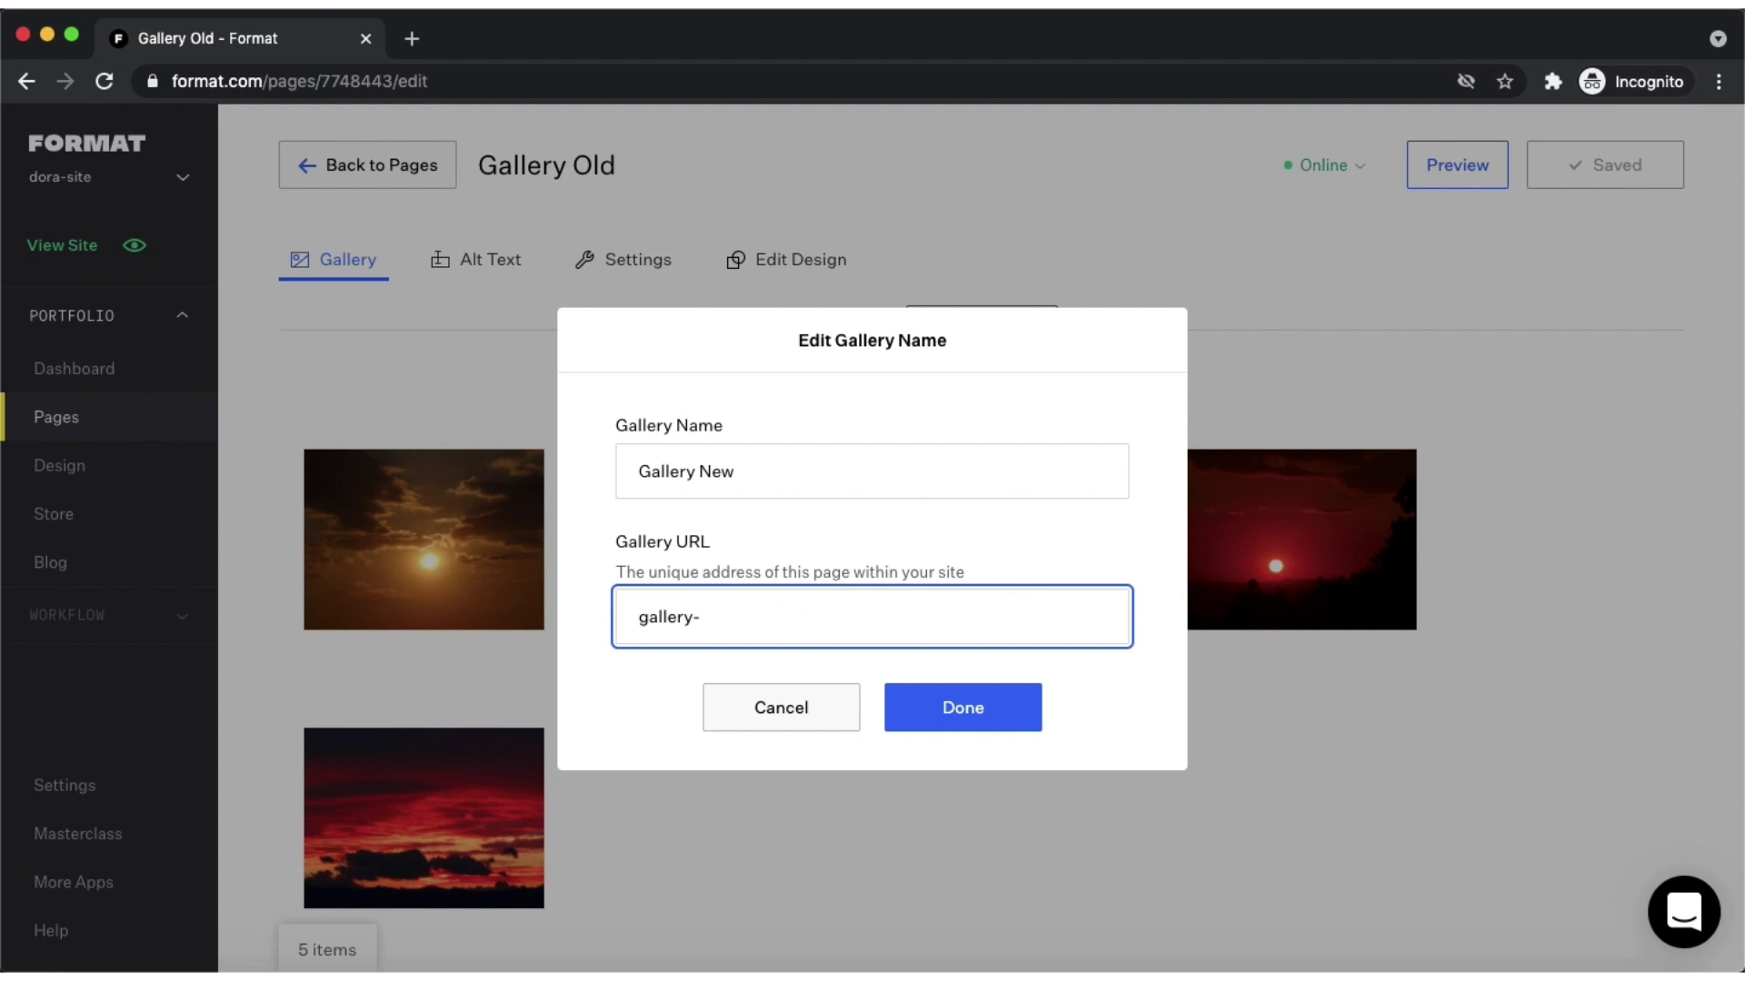
type("new")
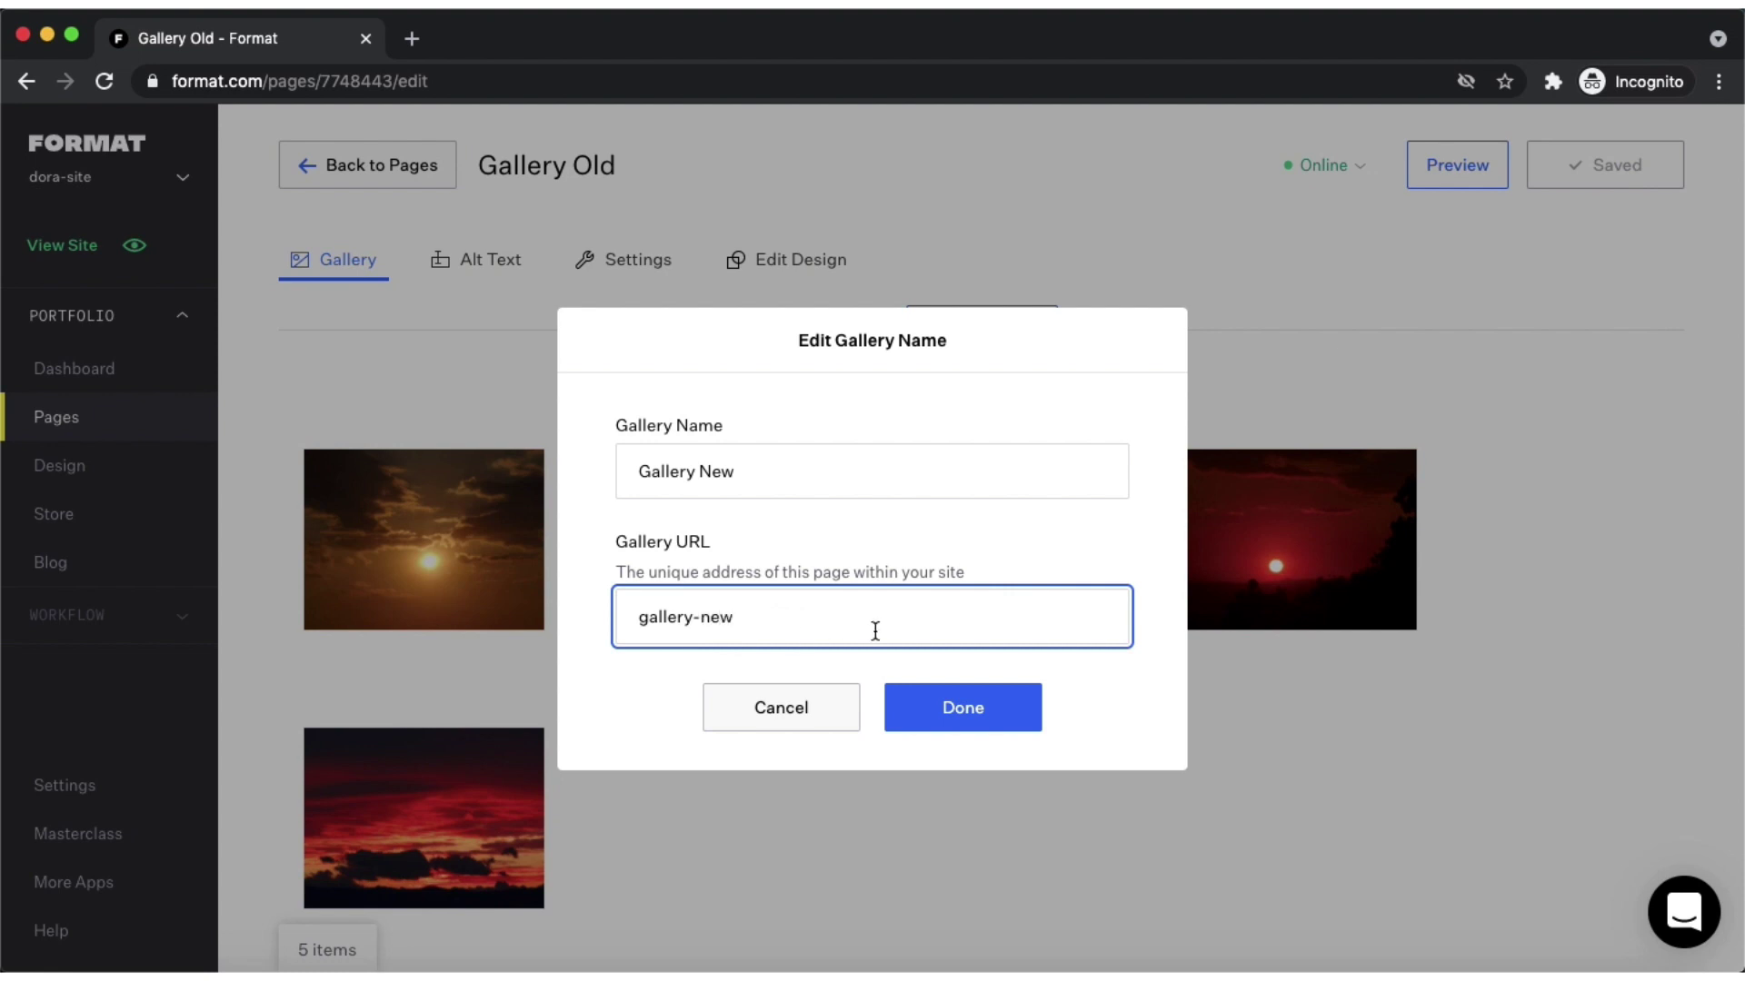
left_click(950, 697)
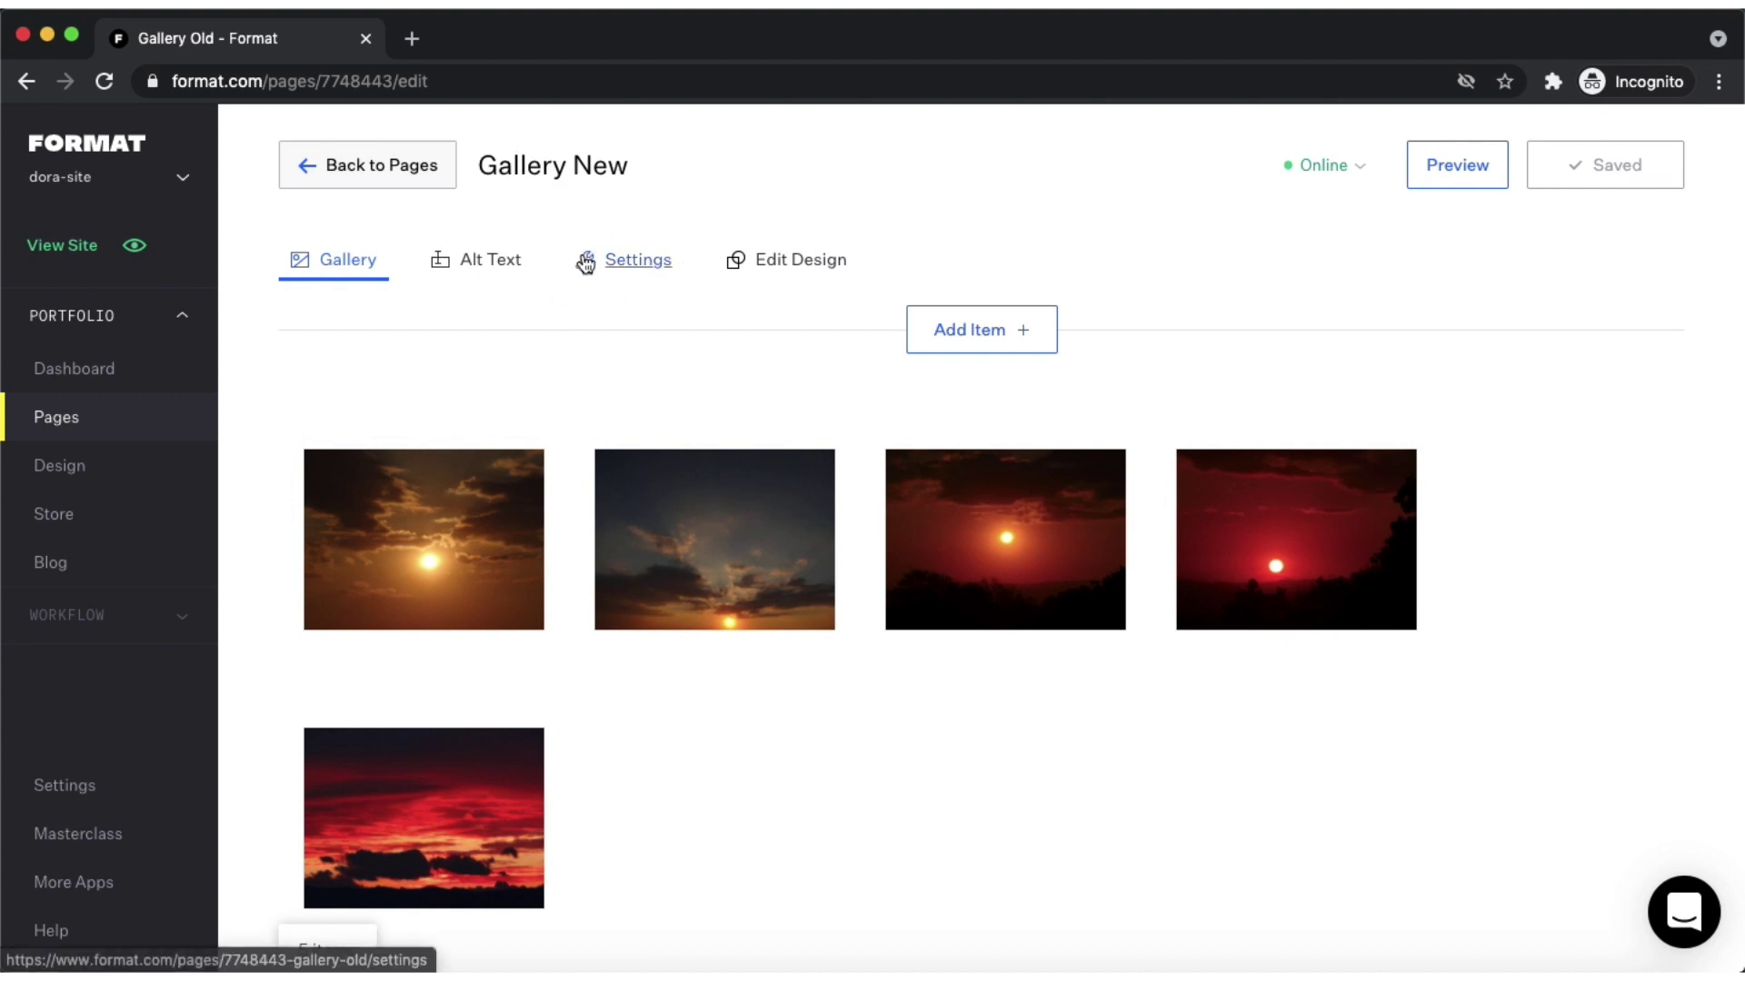
left_click(668, 262)
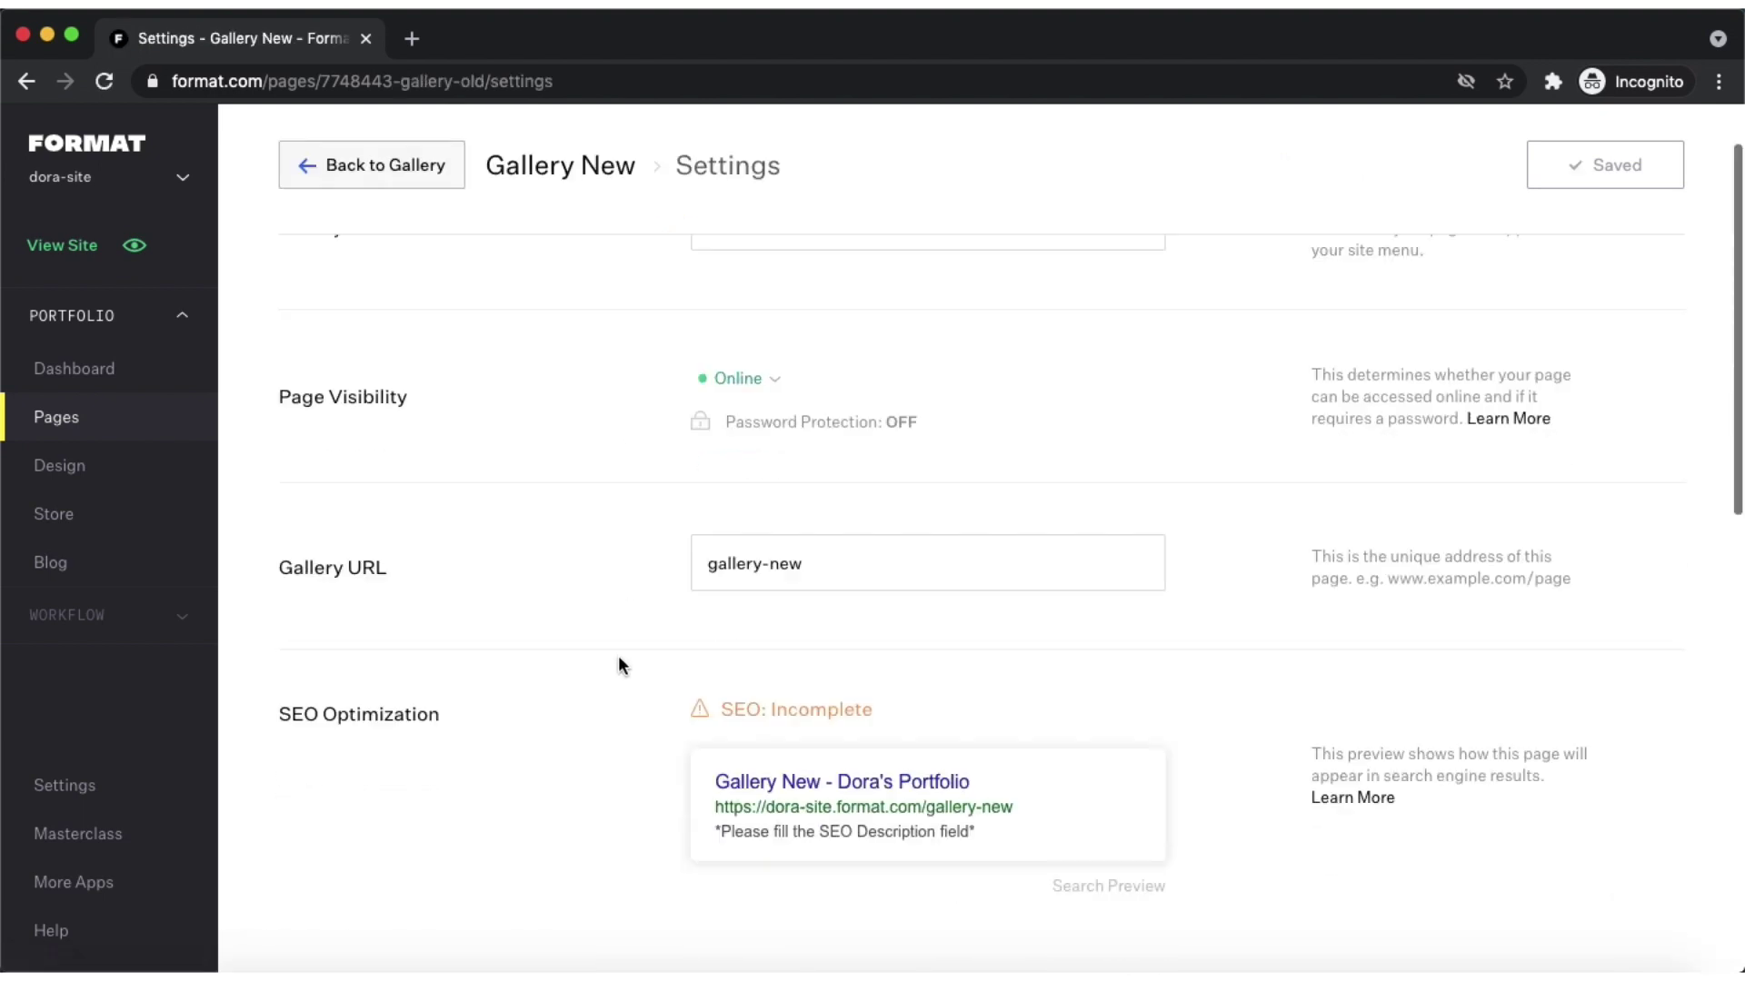
scroll(618, 656, "down", 5)
scroll(618, 659, "down", 7)
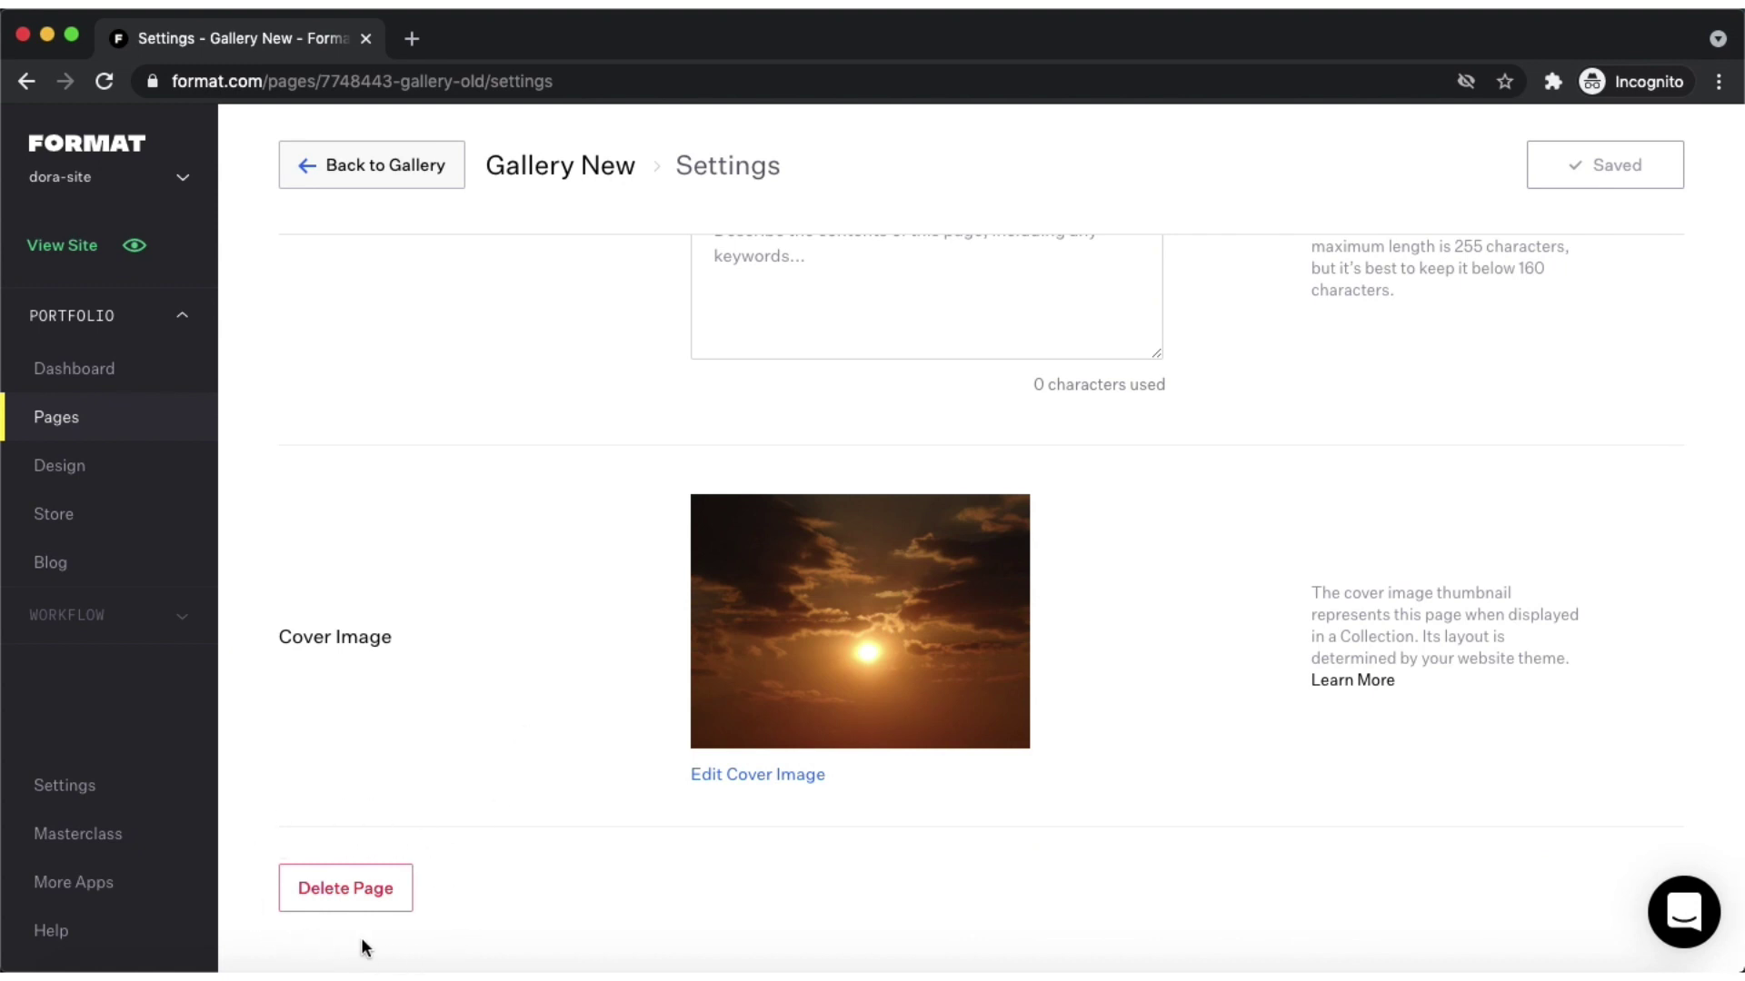
left_click(360, 891)
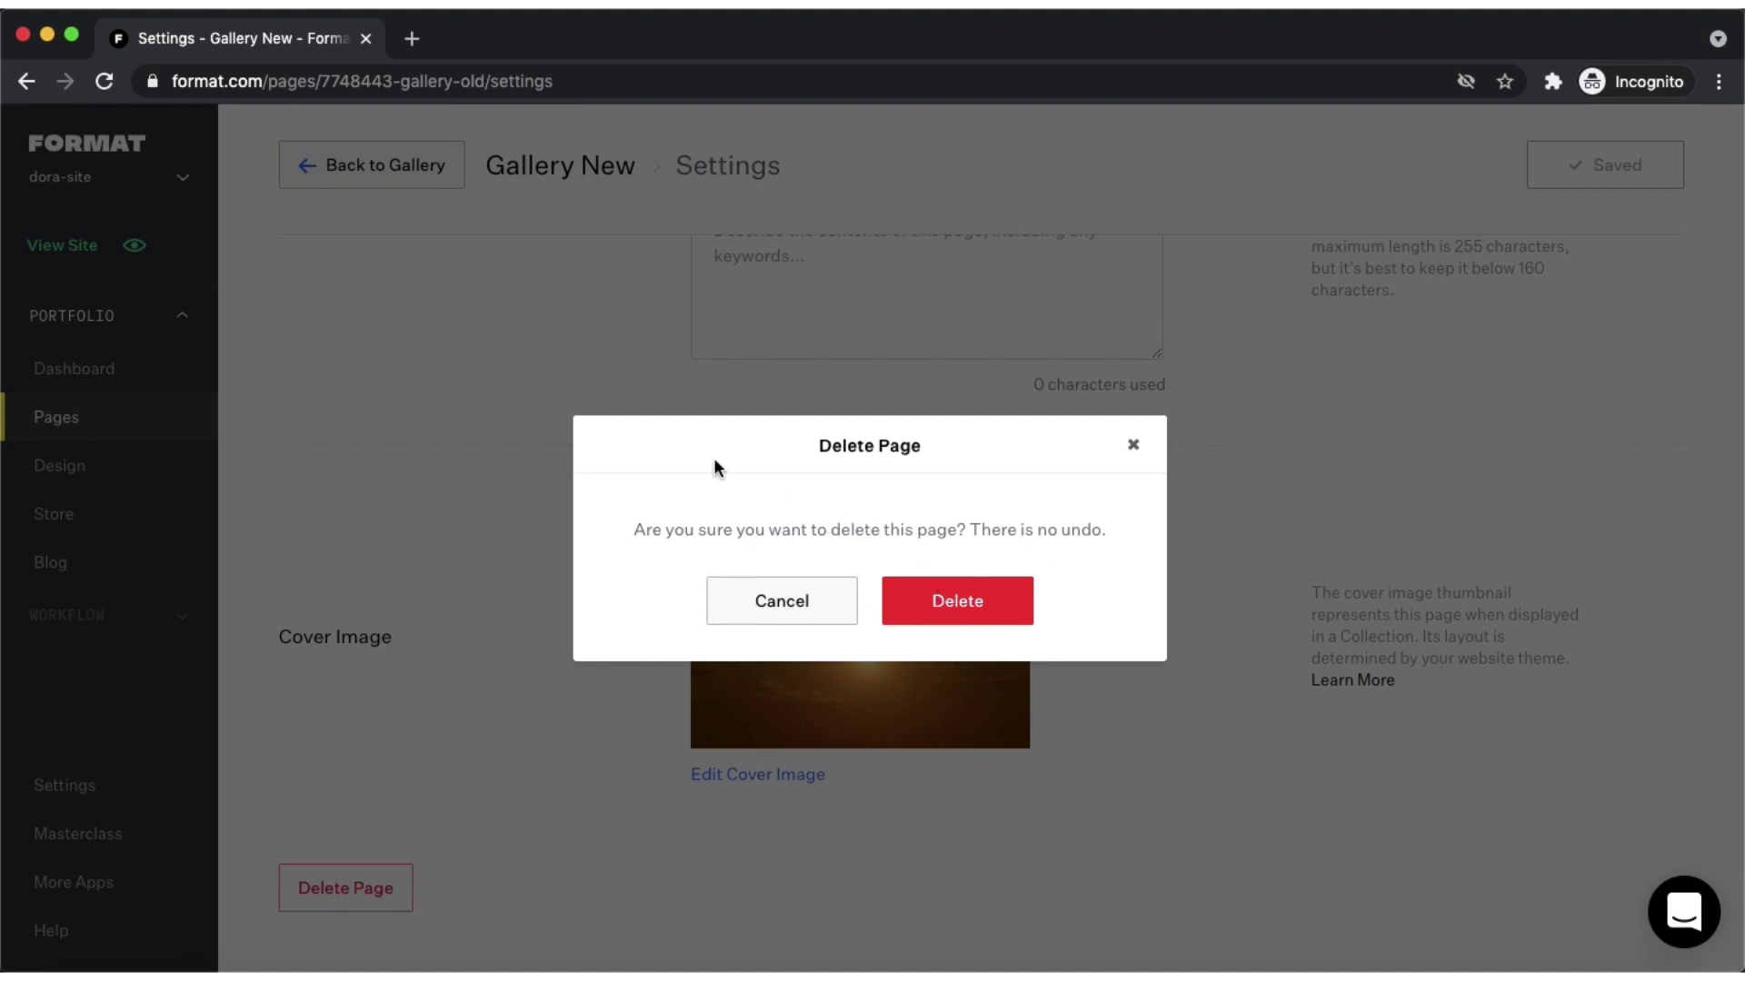
left_click(793, 601)
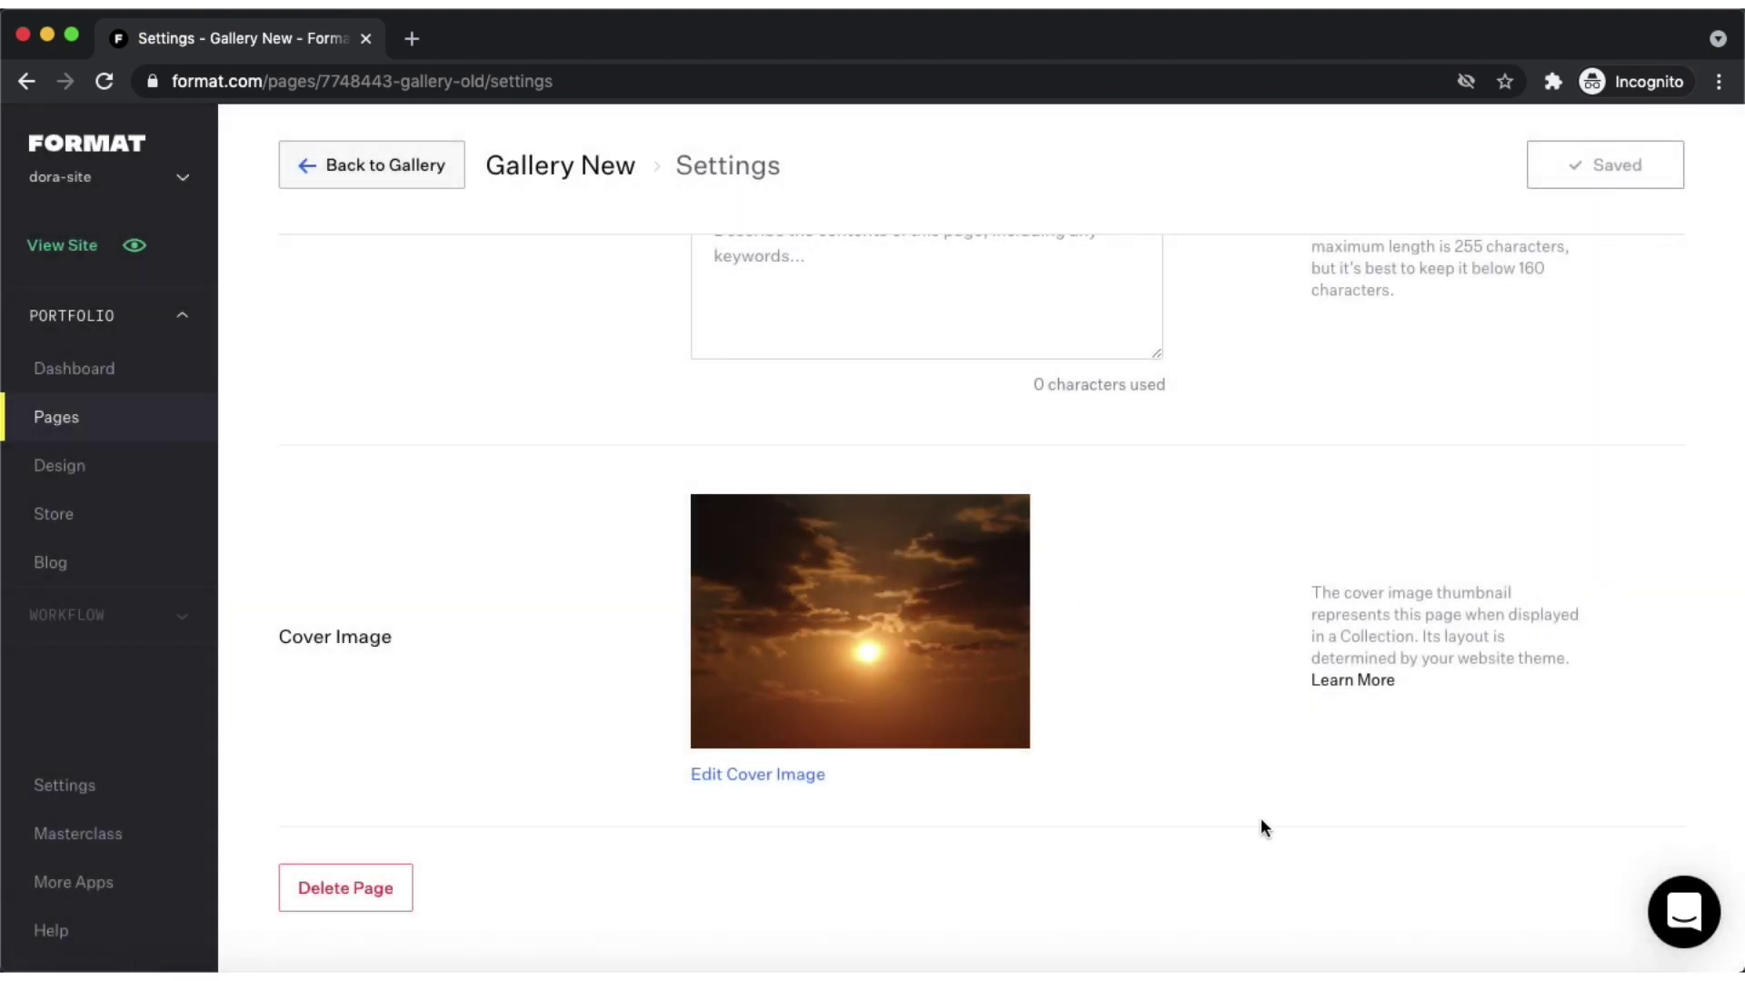